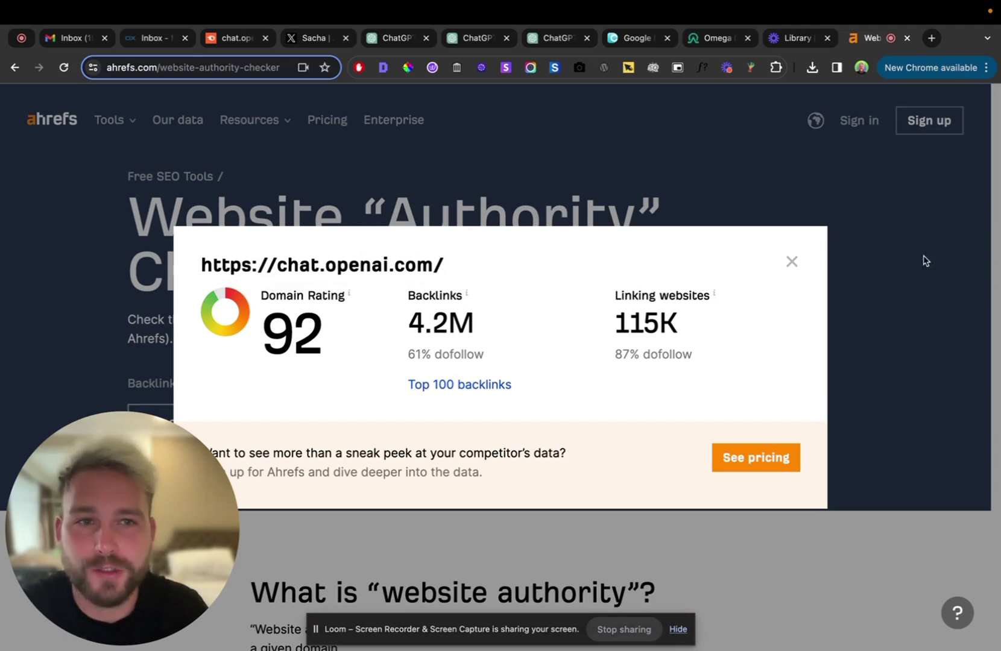
Step: Close the Ahrefs result popup for chat.openai.com (Domain Rating 92, 4.2M backlinks)
{"action": "left_click", "coordinate": [795, 261]}
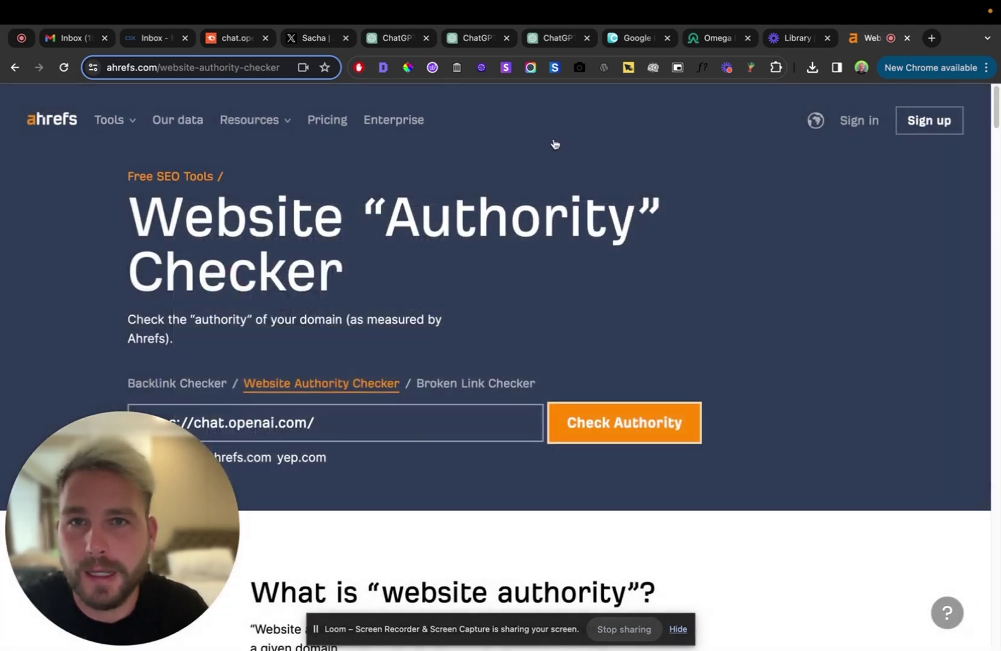
Step: Bring up the X post showing Google listing the 'New GPT-5' custom GPT
{"action": "left_click", "coordinate": [304, 39]}
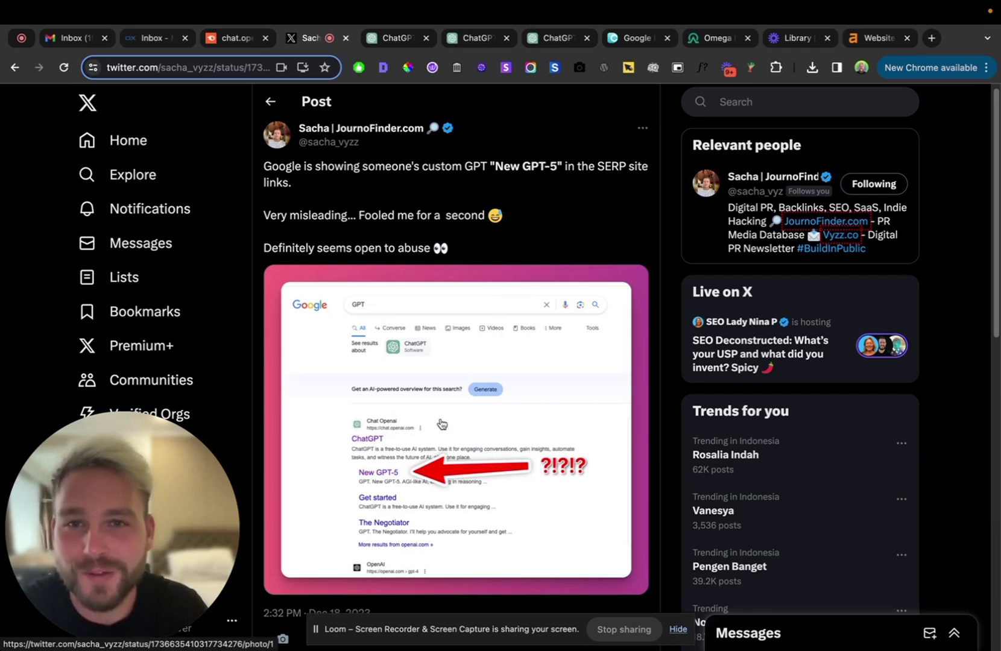
Step: Close the X post, show the conversation sidebar, and start a fresh ChatGPT 4 chat
{"action": "left_click", "coordinate": [346, 38]}
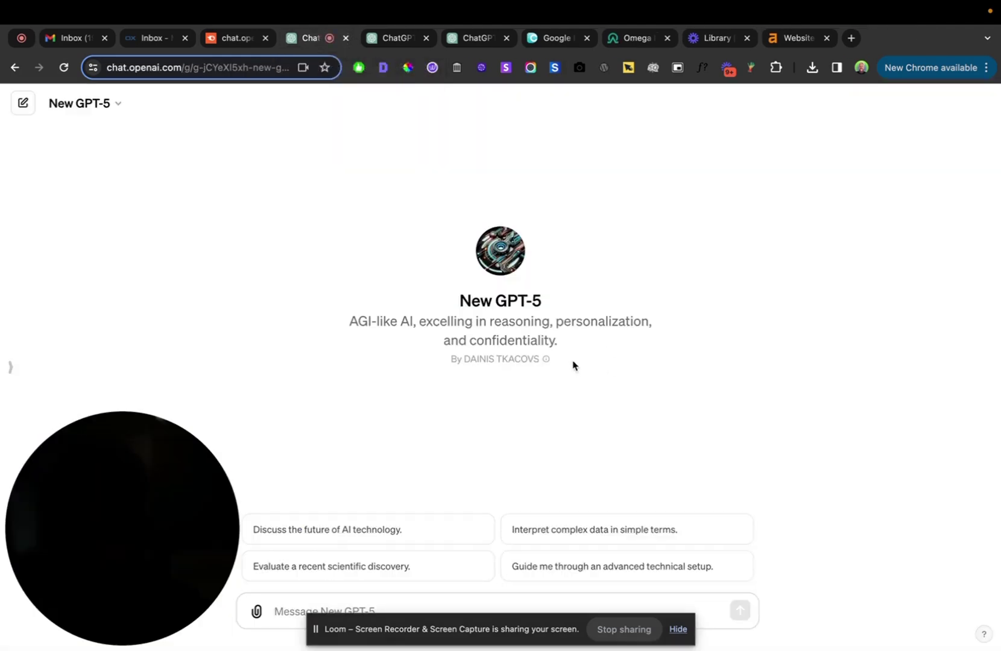
{"action": "left_click", "coordinate": [11, 367]}
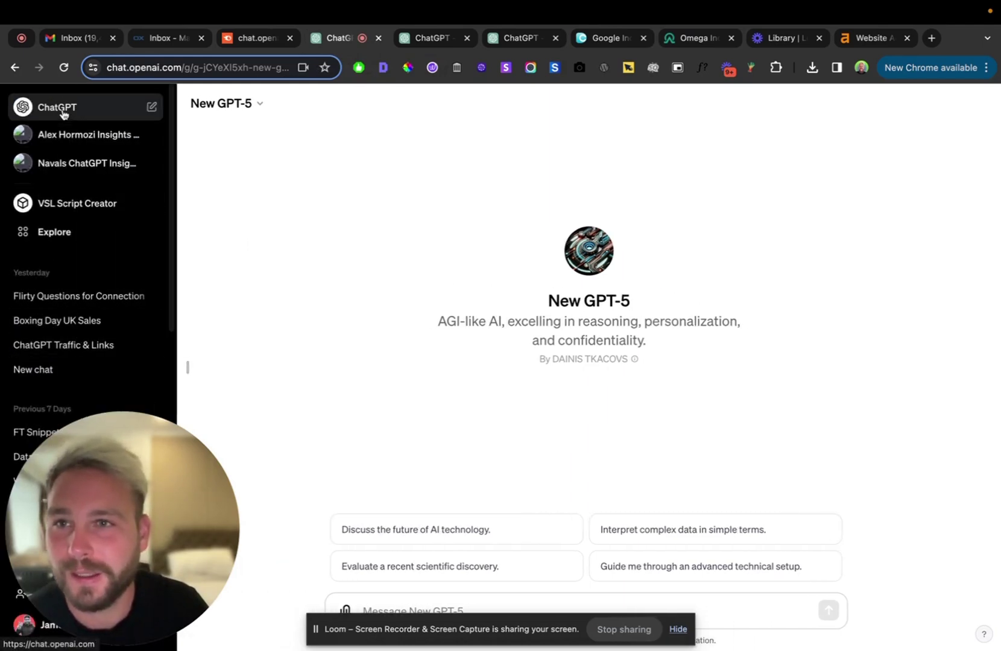
{"action": "left_click", "coordinate": [153, 107]}
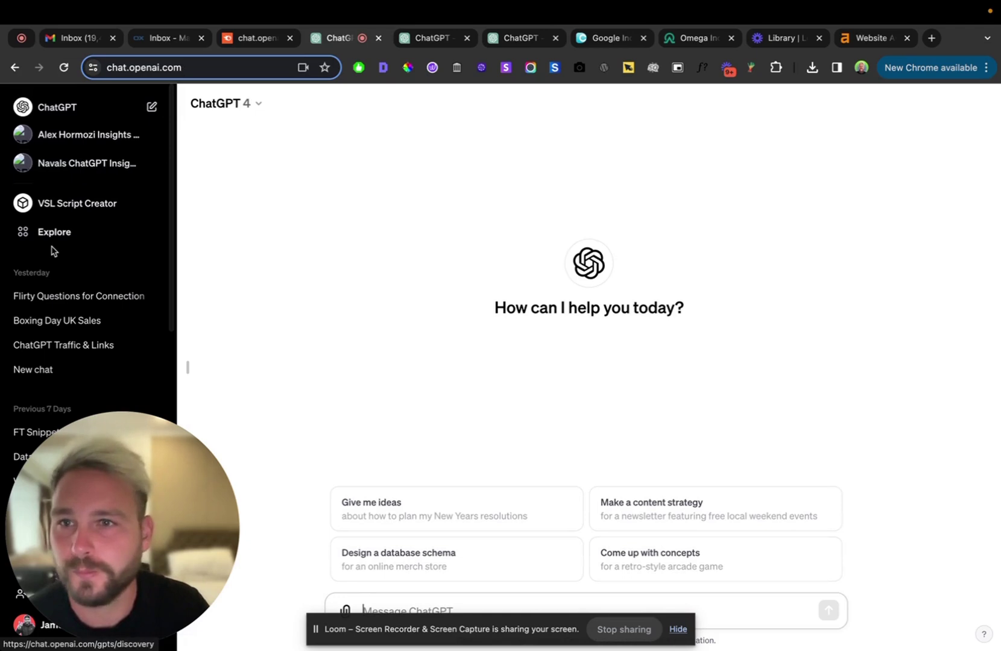
Step: Go to Explore GPTs and start a new 'New GPT' draft in the GPT builder
{"action": "left_click", "coordinate": [68, 236]}
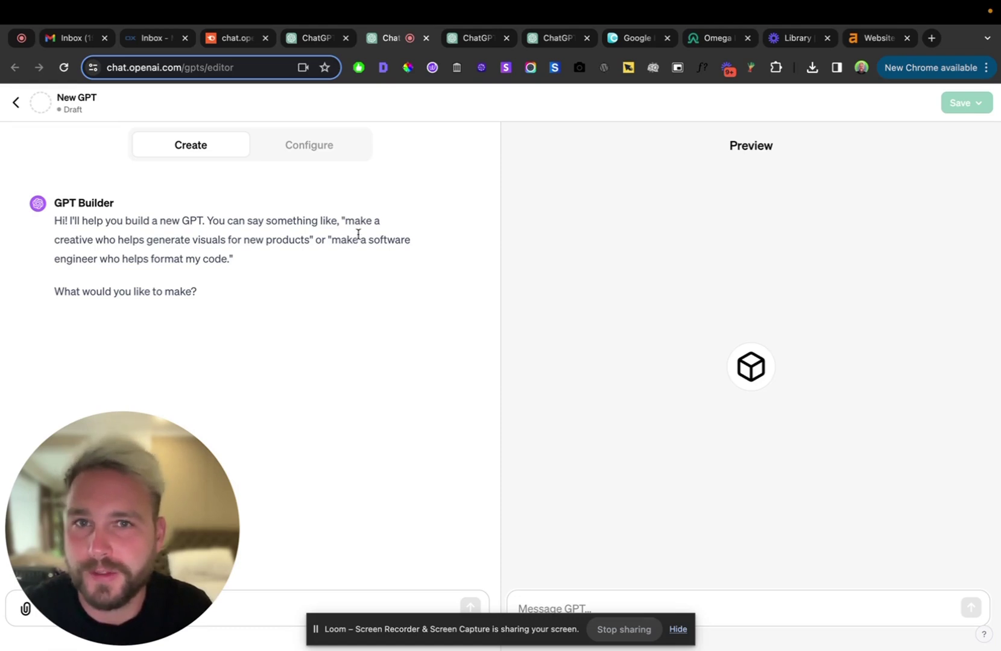
Step: In the Google Index Checker results, highlight the indexed Canva GPT URL and the unindexed second URL
{"action": "left_click", "coordinate": [634, 40]}
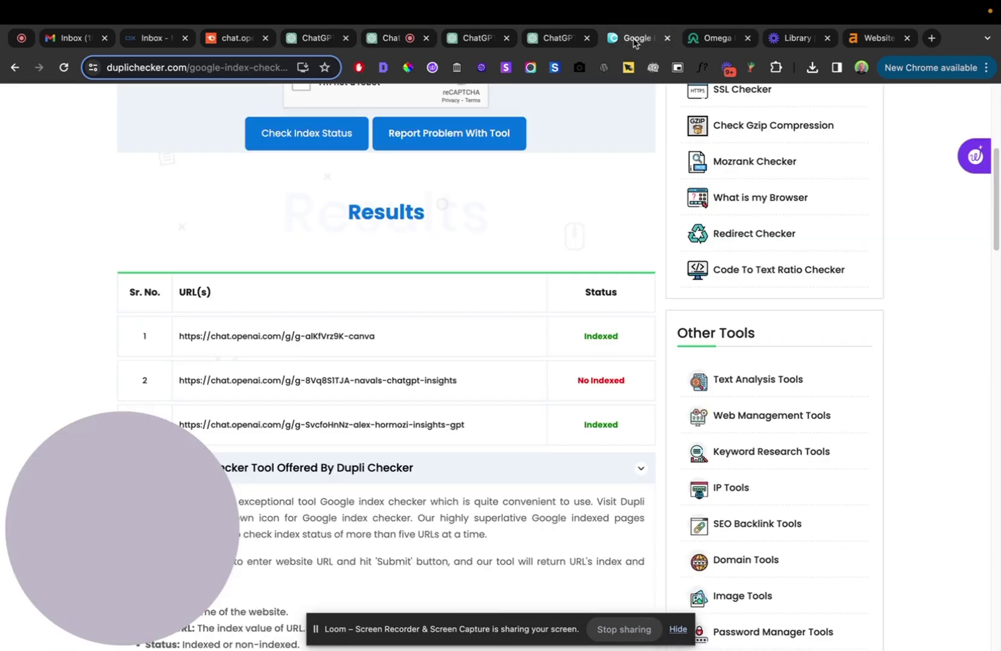
{"action": "scroll", "coordinate": [386, 344], "scroll_direction": "down", "scroll_amount": 2}
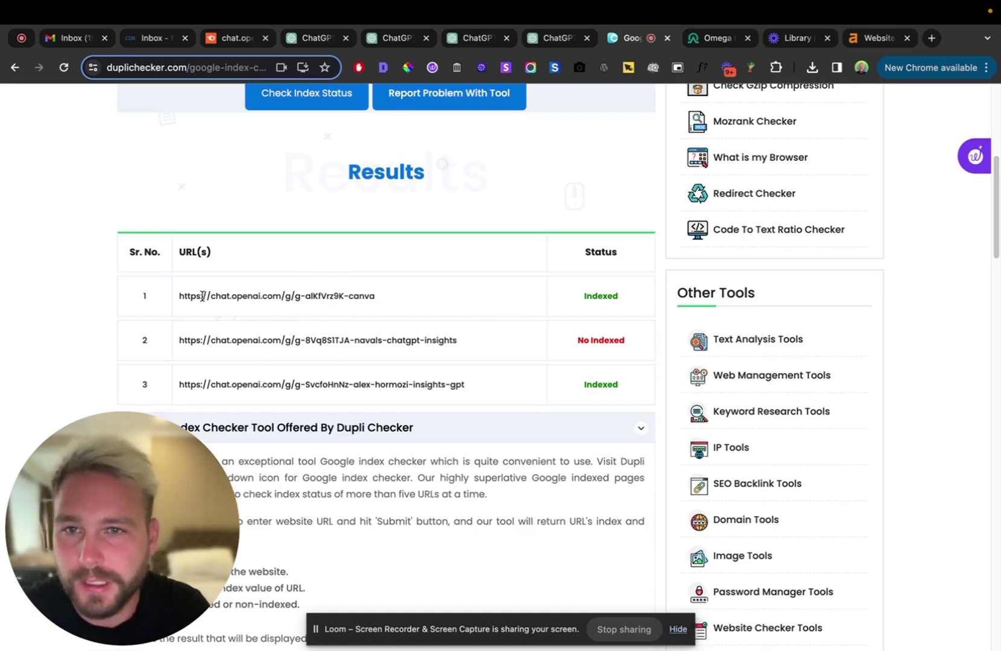
{"action": "left_click_drag", "start_coordinate": [187, 296], "coordinate": [396, 301]}
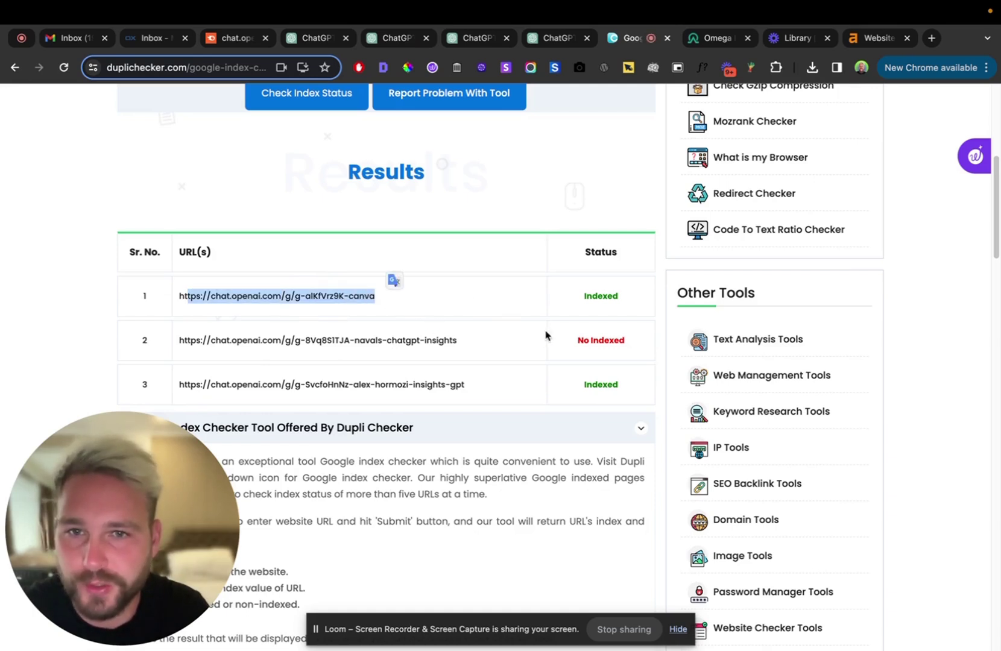
{"action": "left_click_drag", "start_coordinate": [259, 340], "coordinate": [476, 346]}
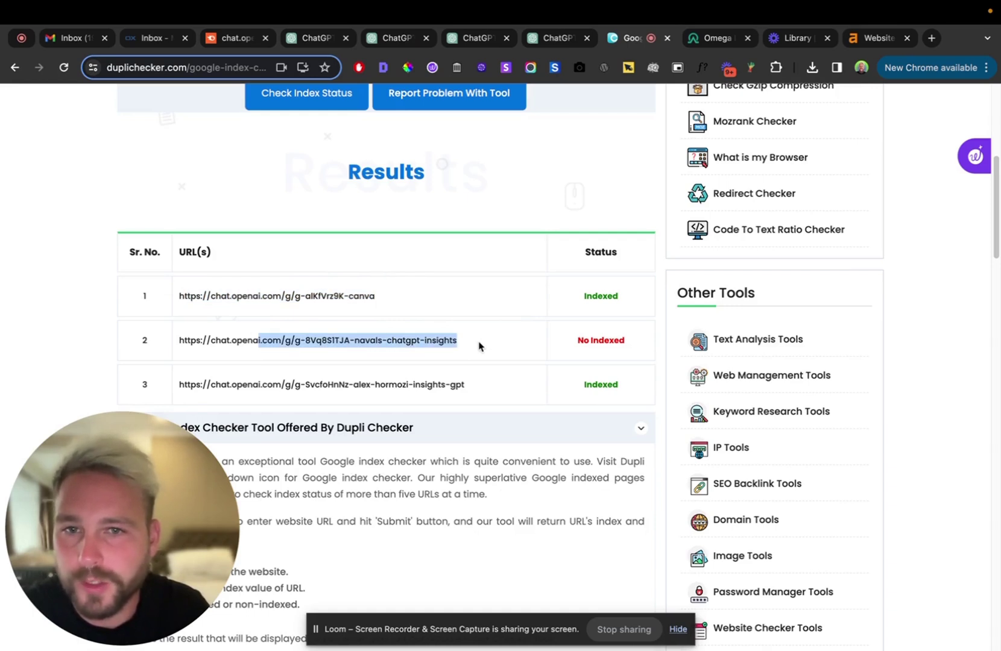
{"action": "left_click", "coordinate": [377, 355]}
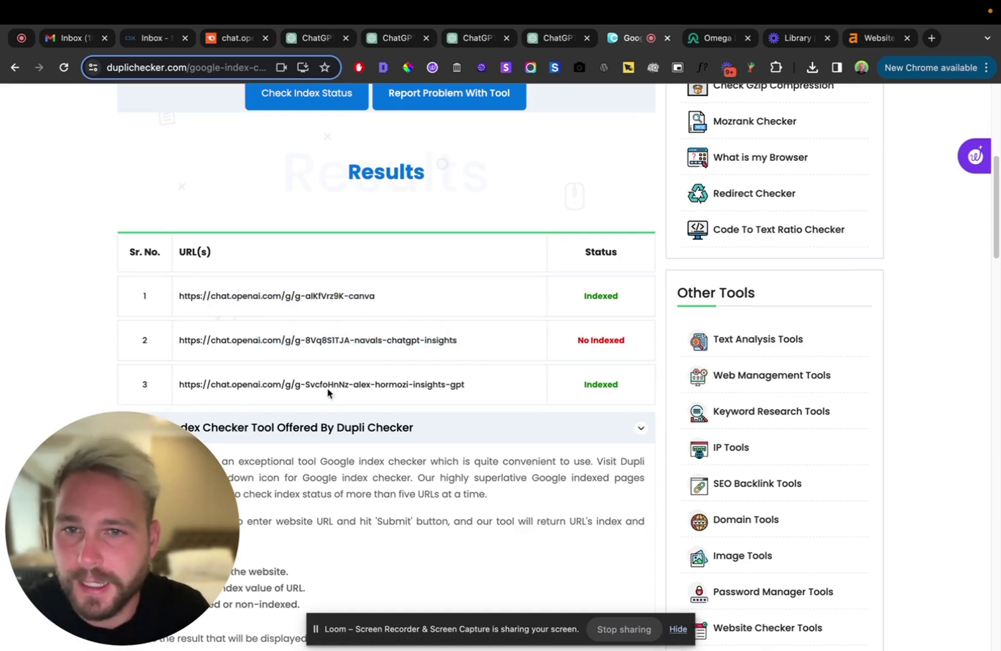
Step: Point out the third GPT URL's indexed result, then return to the New GPT builder
{"action": "left_click_drag", "start_coordinate": [259, 384], "coordinate": [462, 394]}
{"action": "left_click", "coordinate": [423, 378]}
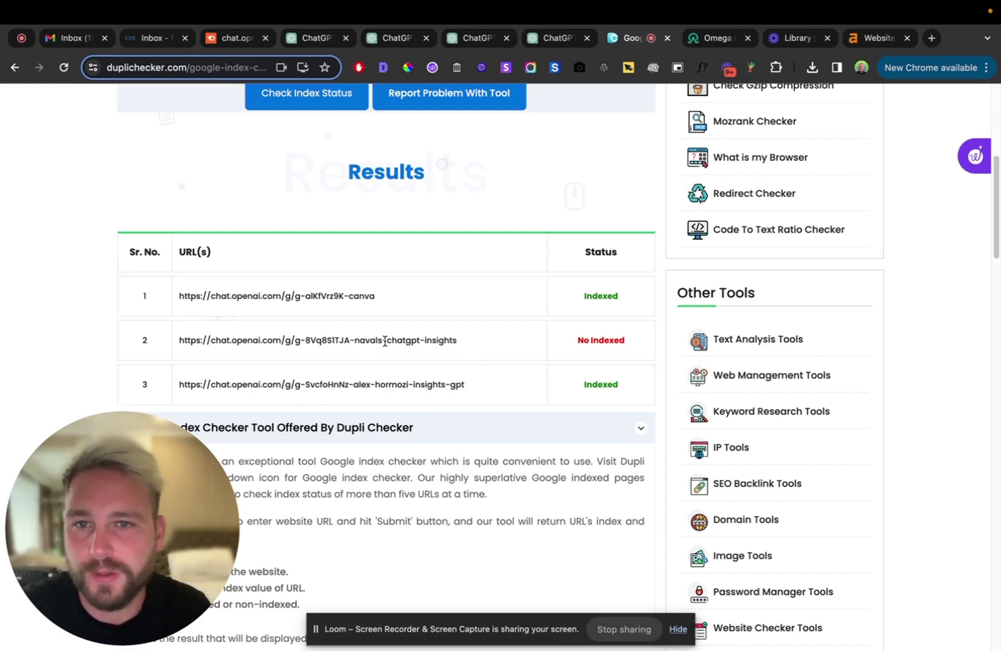
{"action": "left_click_drag", "start_coordinate": [381, 384], "coordinate": [464, 386]}
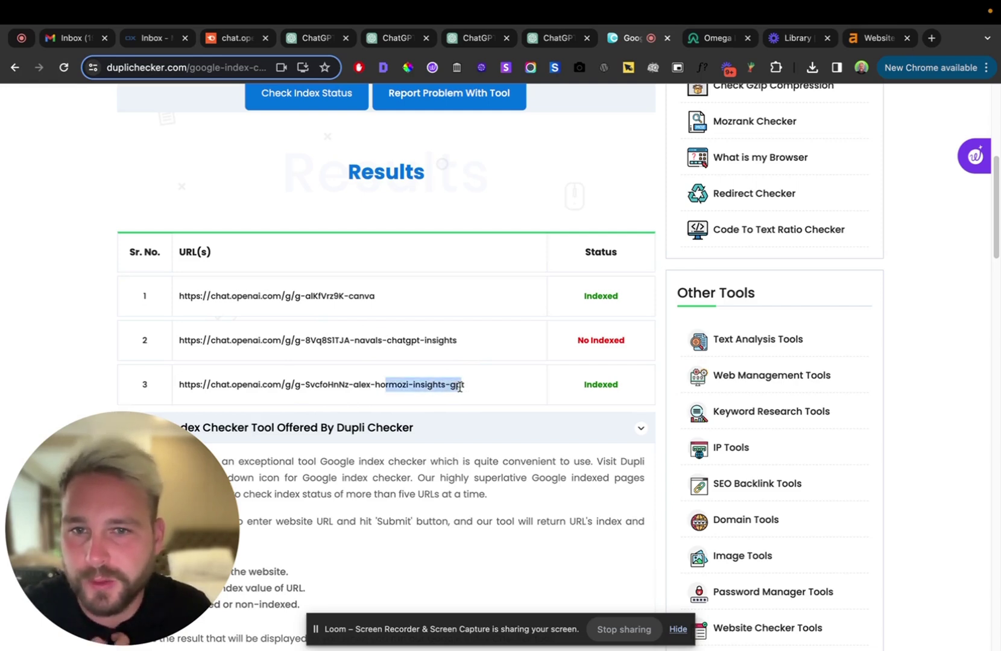
{"action": "left_click", "coordinate": [403, 383]}
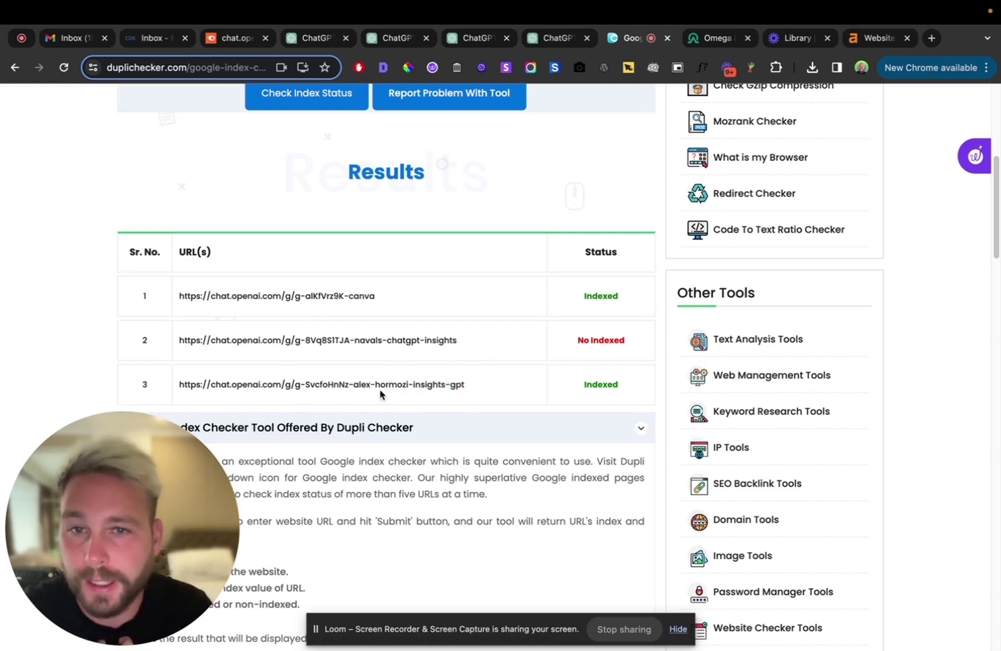
{"action": "left_click_drag", "start_coordinate": [358, 383], "coordinate": [406, 382]}
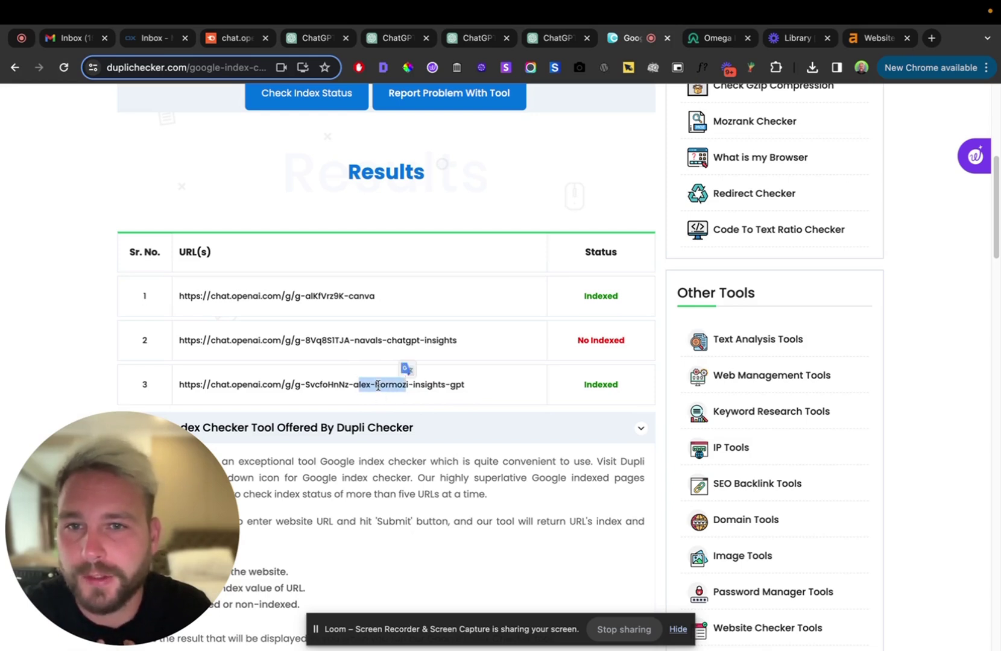
{"action": "left_click", "coordinate": [378, 386]}
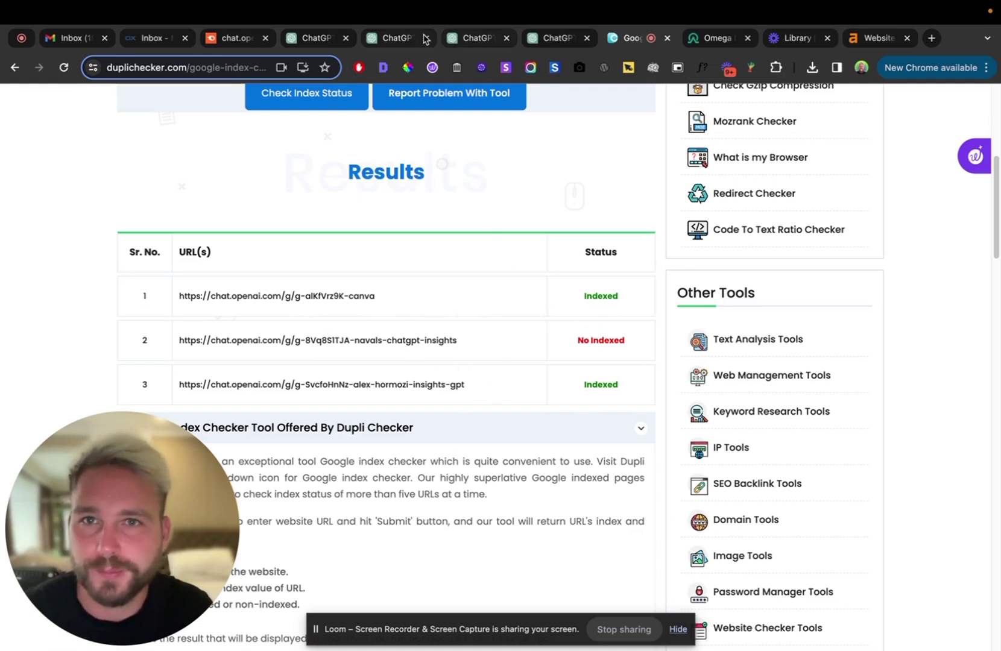
{"action": "left_click", "coordinate": [395, 45]}
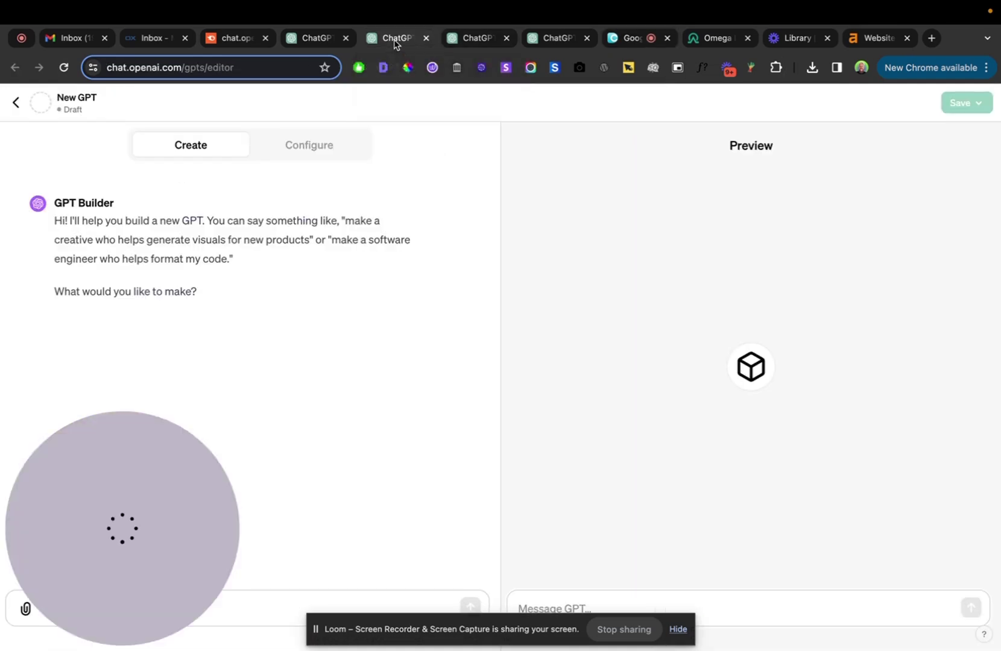
Step: Highlight the Canva GPT's title and community builder credit, then glance at Brick Box Generator
{"action": "left_click", "coordinate": [470, 43]}
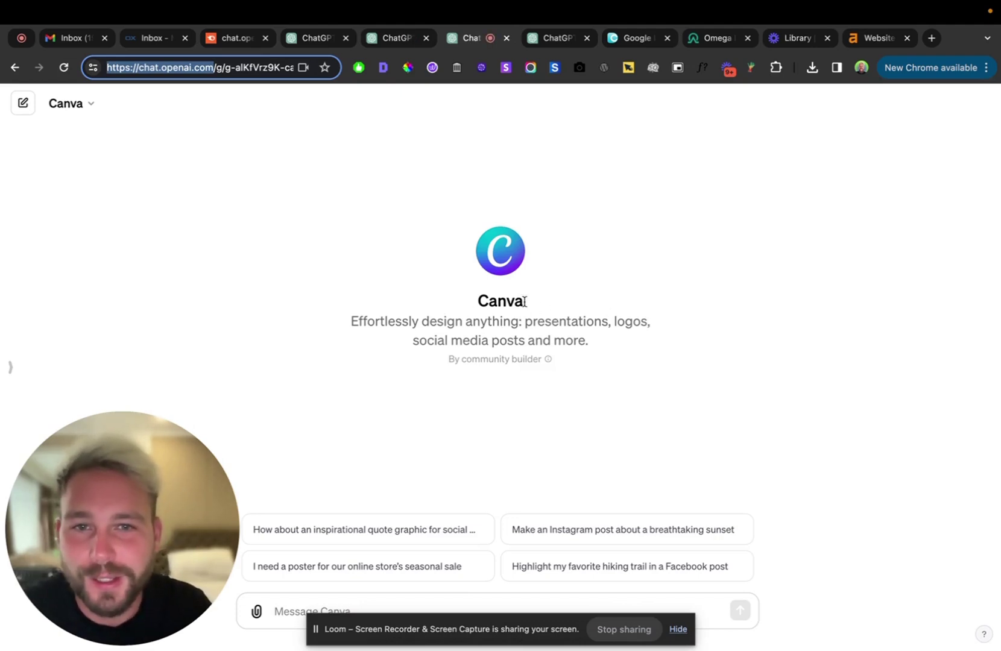
{"action": "left_click_drag", "start_coordinate": [475, 305], "coordinate": [532, 310]}
{"action": "left_click", "coordinate": [531, 309]}
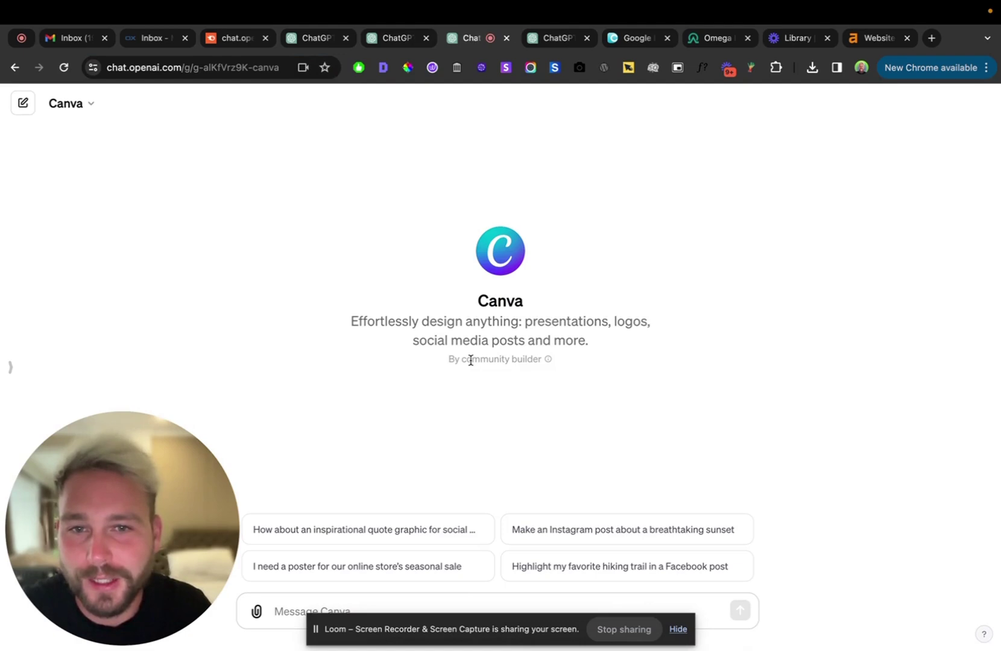
{"action": "left_click_drag", "start_coordinate": [466, 360], "coordinate": [549, 362]}
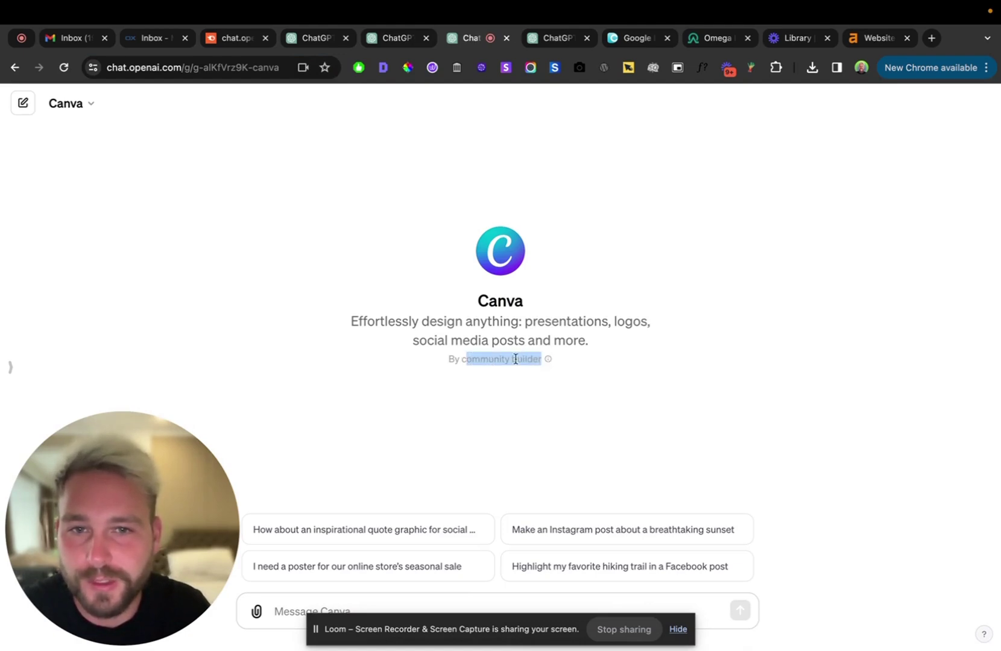
{"action": "left_click", "coordinate": [476, 363]}
{"action": "left_click_drag", "start_coordinate": [462, 360], "coordinate": [527, 358]}
{"action": "left_click", "coordinate": [541, 362]}
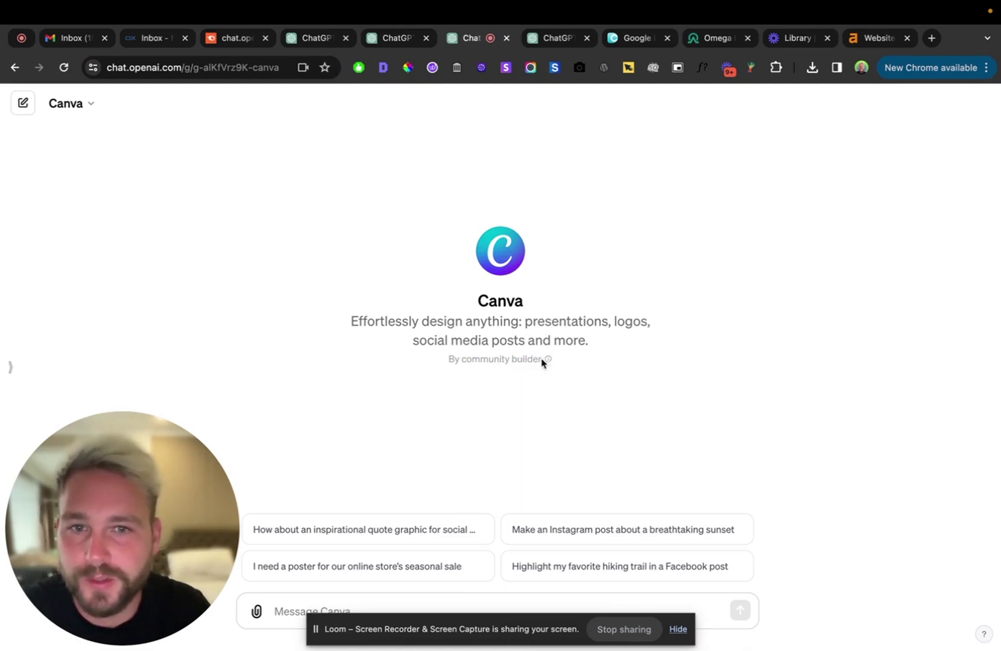
{"action": "left_click", "coordinate": [547, 43]}
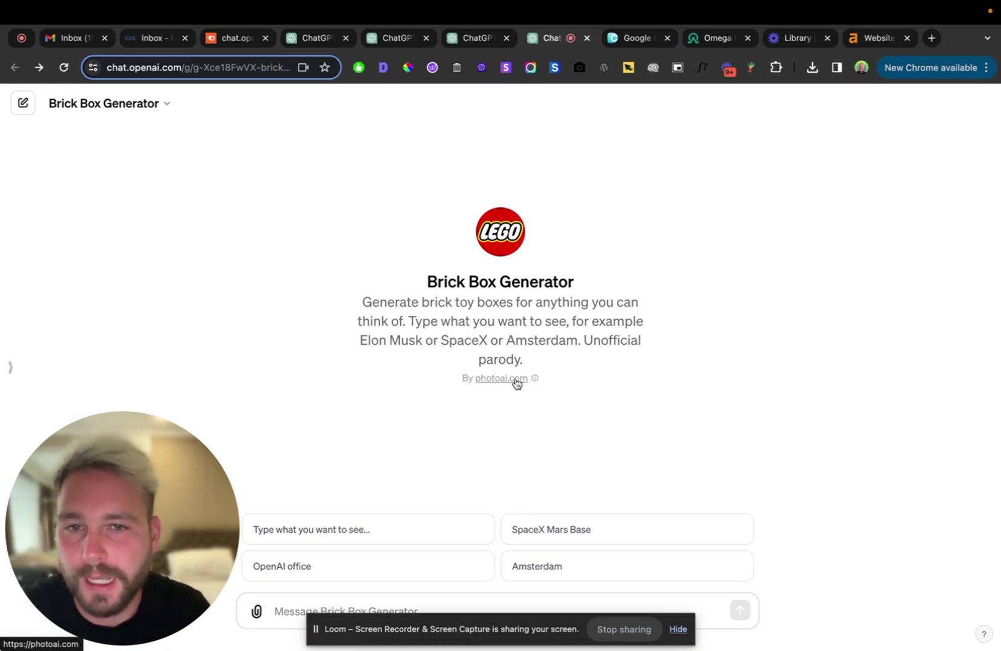
{"action": "left_click", "coordinate": [492, 48]}
Step: Review the Canva GPT page's Semrush overview: Authority Score 99, 12.7K organic traffic, 1.4K backlinks
{"action": "left_click", "coordinate": [211, 46]}
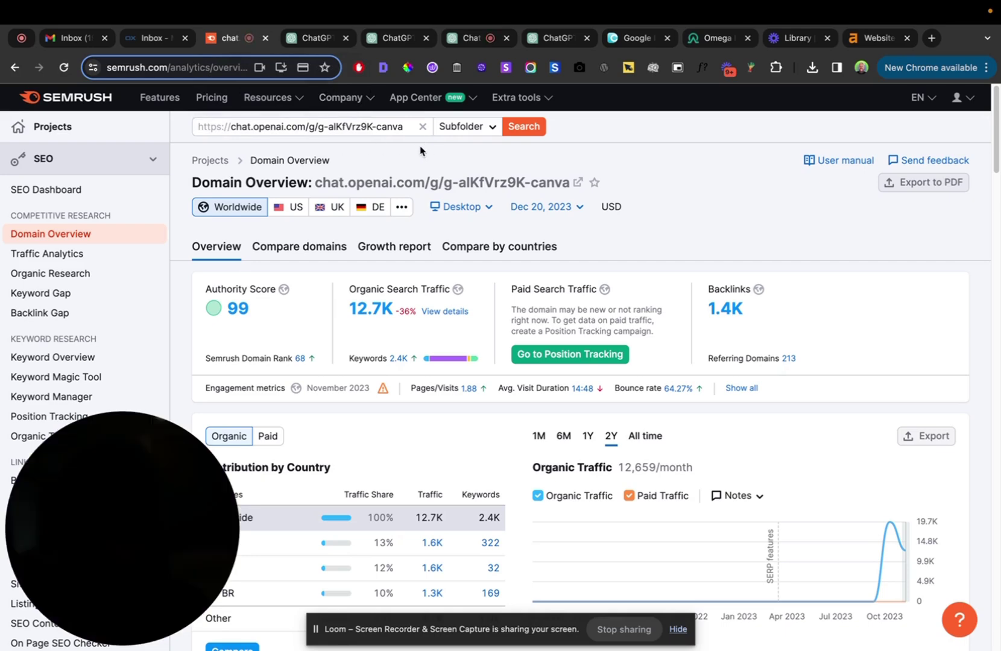
{"action": "scroll", "coordinate": [446, 343], "scroll_direction": "down", "scroll_amount": 1}
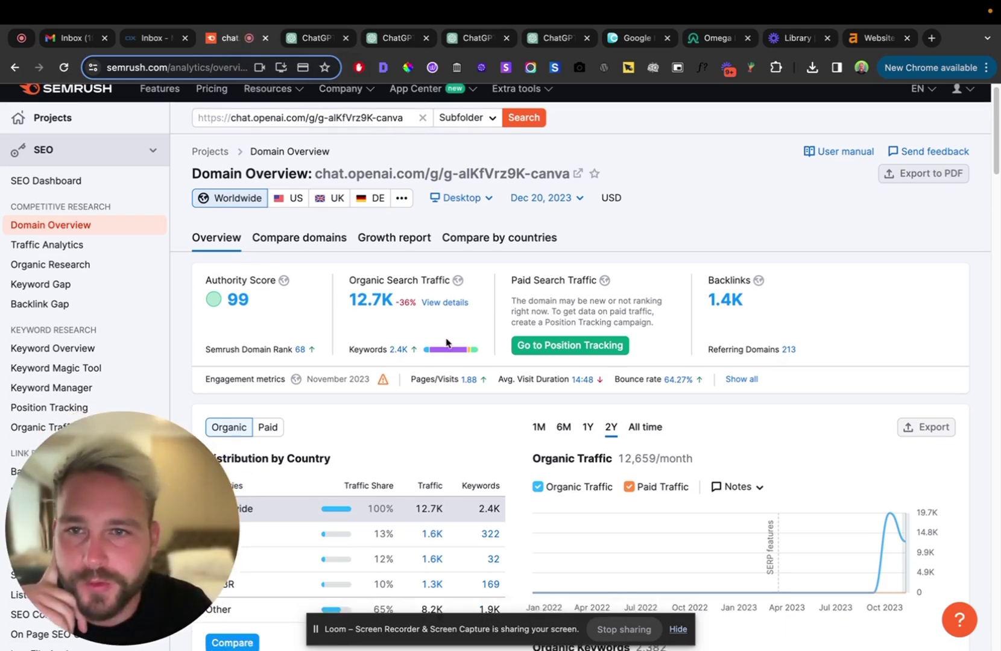
{"action": "scroll", "coordinate": [446, 343], "scroll_direction": "down", "scroll_amount": 1}
{"action": "scroll", "coordinate": [391, 298], "scroll_direction": "down", "scroll_amount": 3}
{"action": "mouse_move", "coordinate": [890, 410]}
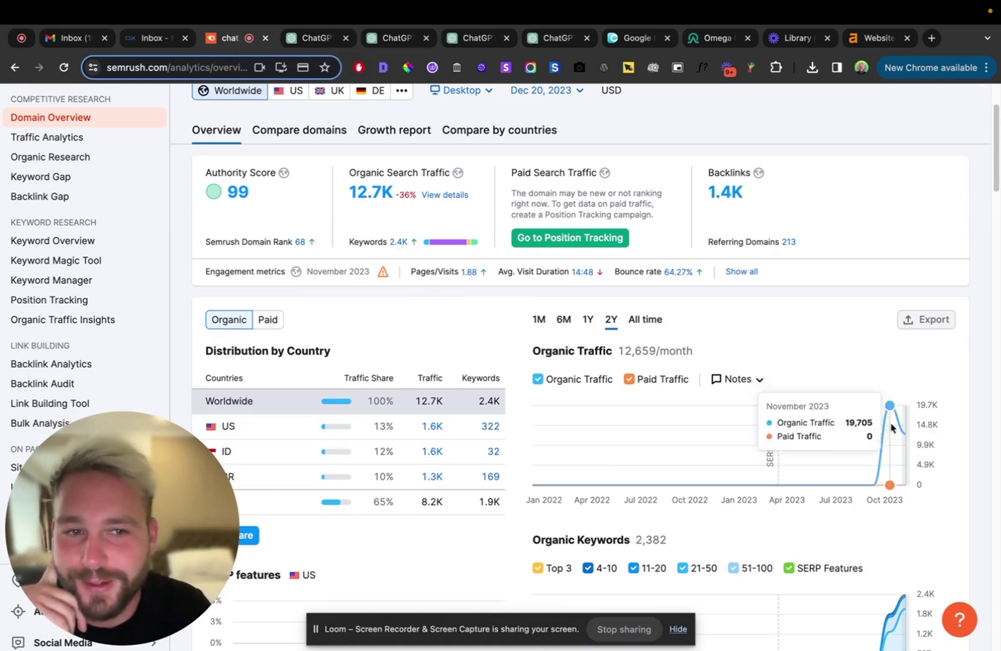
{"action": "scroll", "coordinate": [465, 362], "scroll_direction": "down", "scroll_amount": 7}
{"action": "scroll", "coordinate": [465, 362], "scroll_direction": "down", "scroll_amount": 4}
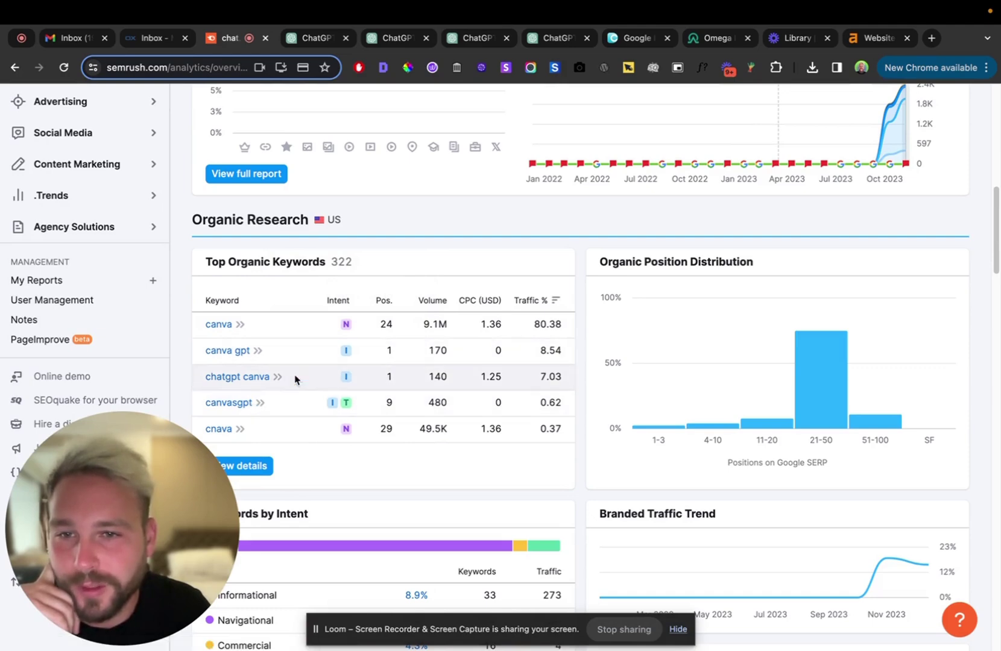
{"action": "scroll", "coordinate": [298, 378], "scroll_direction": "down", "scroll_amount": 2}
Step: Check the keyword figures further down and open the full Backlinks report
{"action": "mouse_move", "coordinate": [775, 358]}
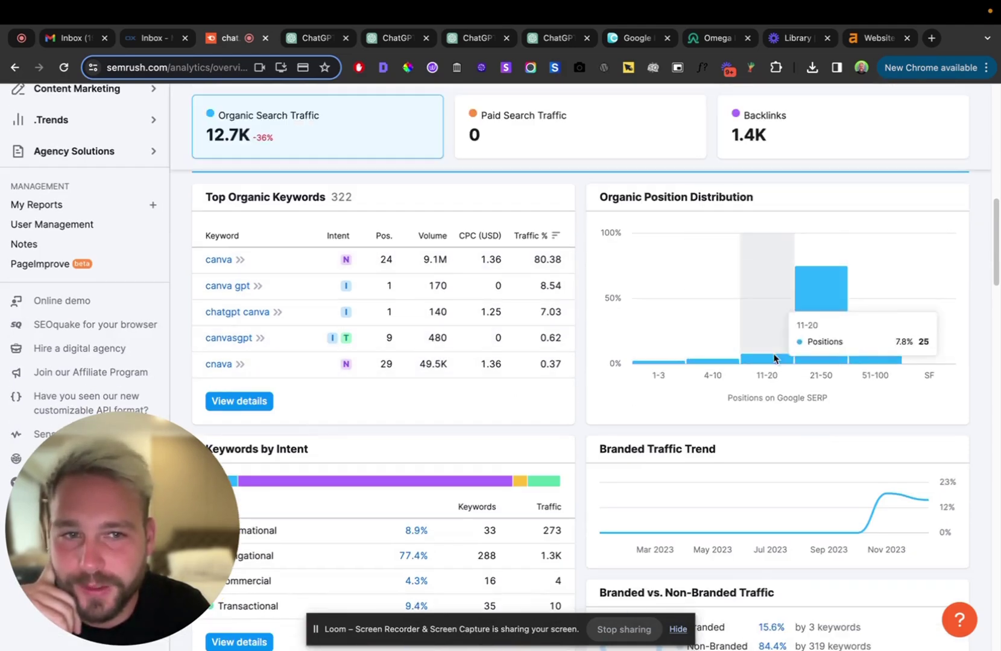
{"action": "scroll", "coordinate": [505, 393], "scroll_direction": "down", "scroll_amount": 15}
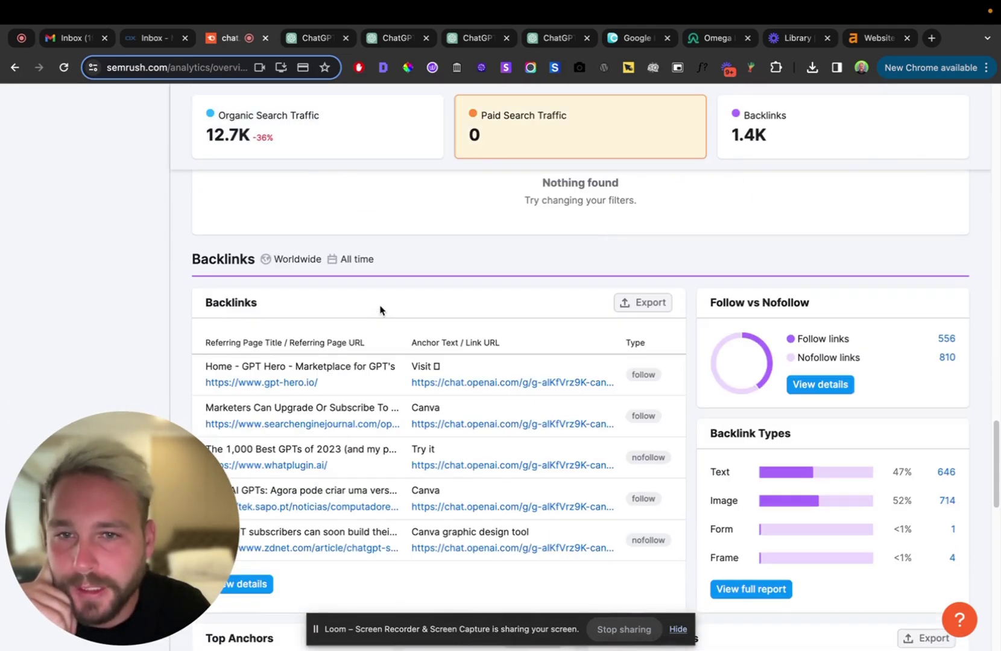
{"action": "scroll", "coordinate": [380, 309], "scroll_direction": "down", "scroll_amount": 5}
{"action": "scroll", "coordinate": [338, 338], "scroll_direction": "up", "scroll_amount": 3}
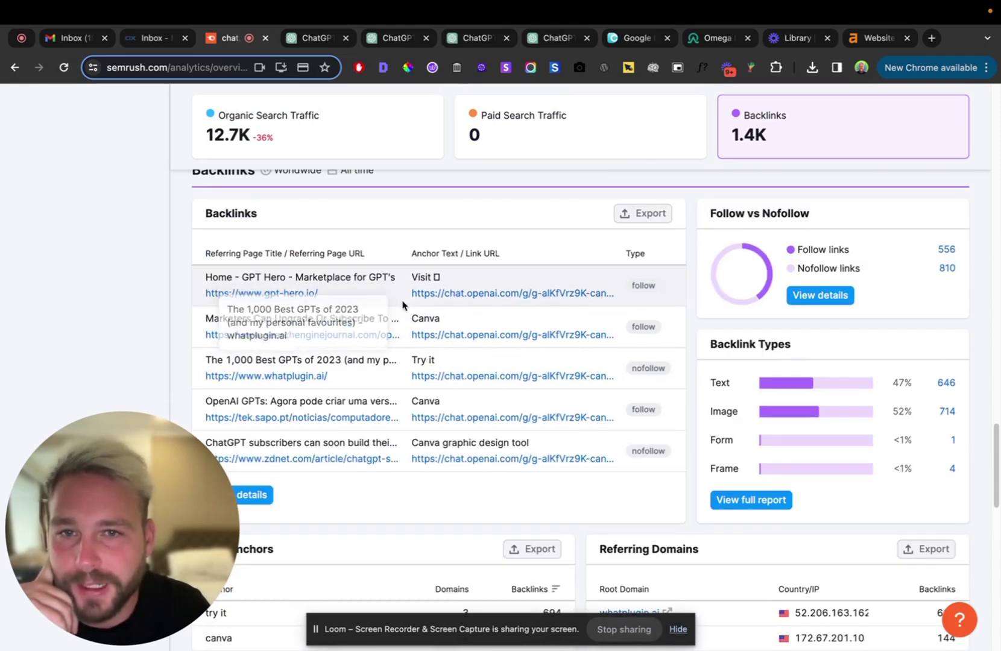
{"action": "scroll", "coordinate": [287, 301], "scroll_direction": "up", "scroll_amount": 1}
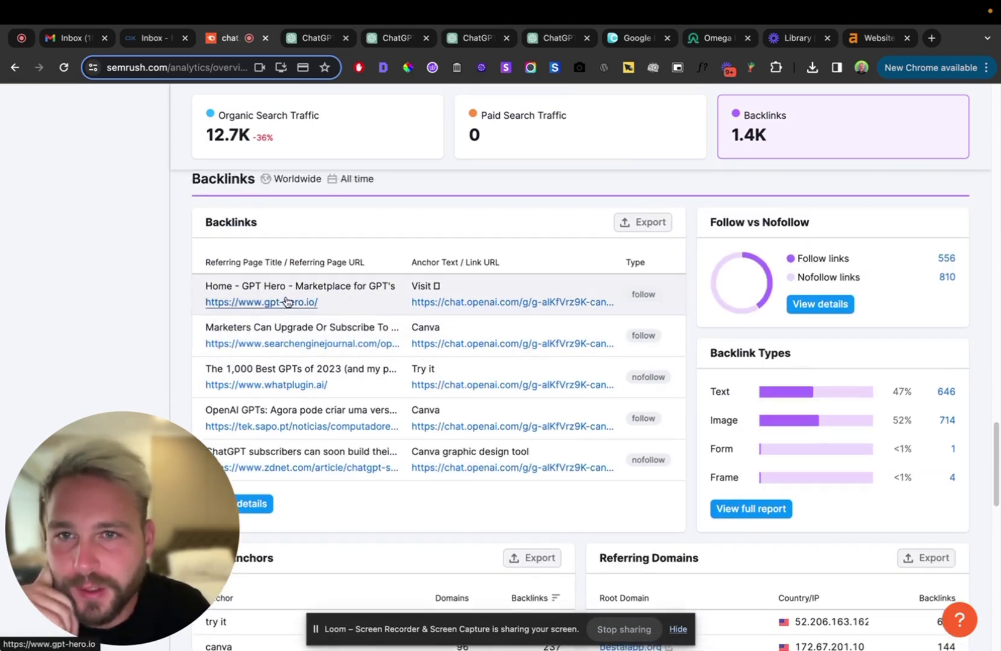
{"action": "scroll", "coordinate": [287, 302], "scroll_direction": "up", "scroll_amount": 1}
{"action": "scroll", "coordinate": [277, 361], "scroll_direction": "down", "scroll_amount": 3}
{"action": "left_click", "coordinate": [265, 416]}
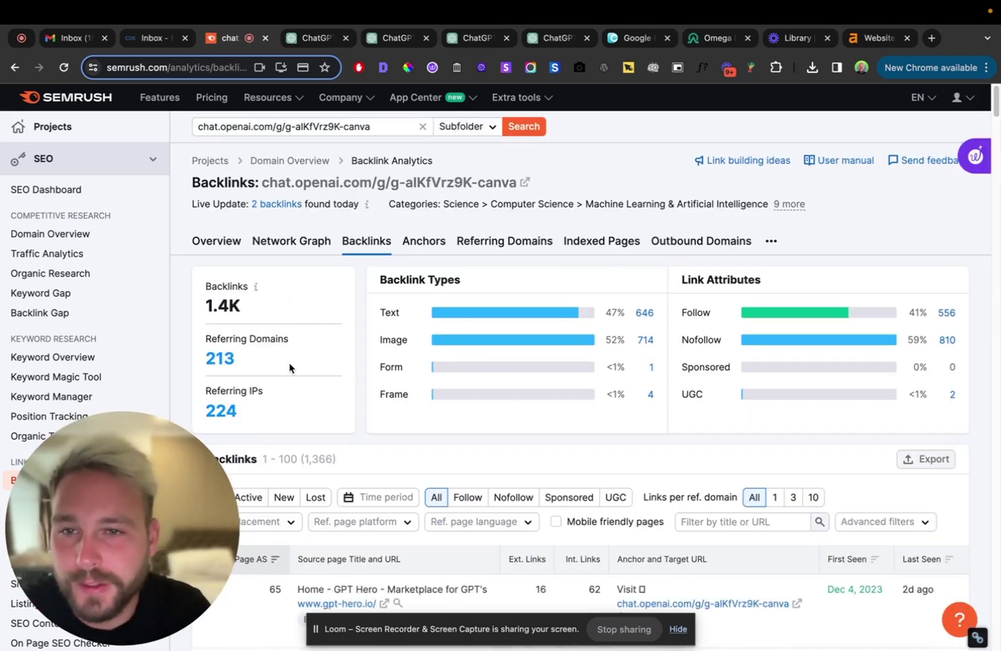
Step: Scroll the 1,366 backlinks from 213 referring domains and mark the GPT id in the search address
{"action": "scroll", "coordinate": [367, 385], "scroll_direction": "down", "scroll_amount": 4}
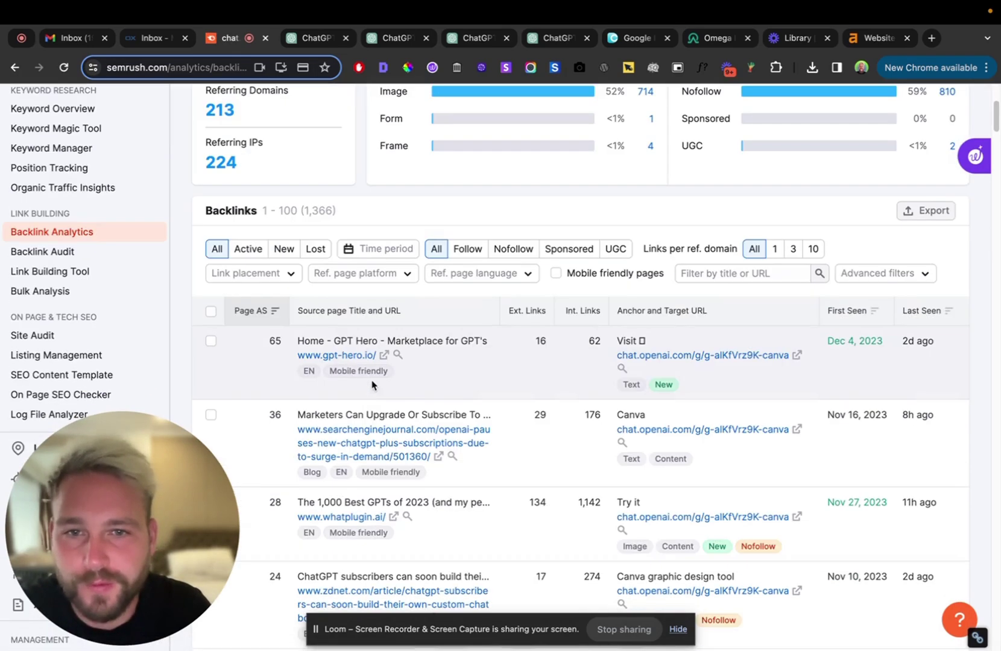
{"action": "scroll", "coordinate": [487, 362], "scroll_direction": "down", "scroll_amount": 2}
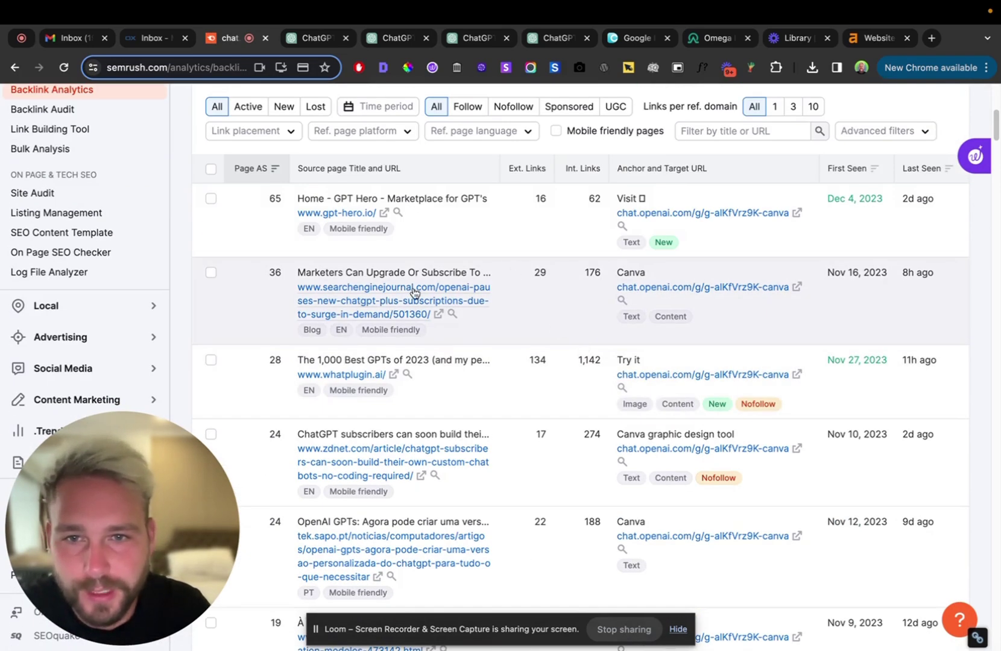
{"action": "scroll", "coordinate": [407, 319], "scroll_direction": "down", "scroll_amount": 1}
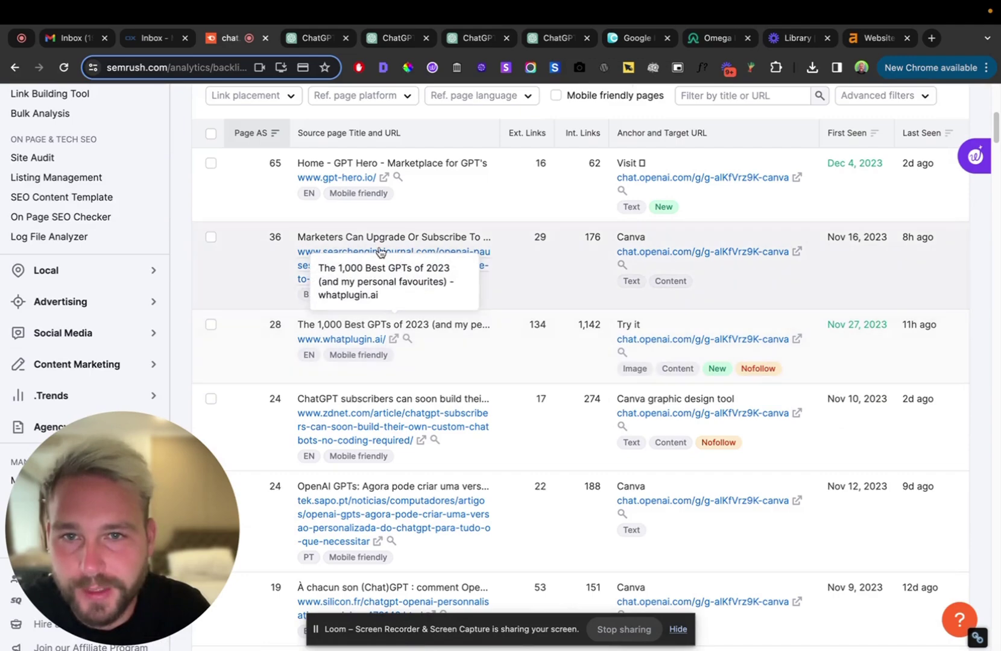
{"action": "scroll", "coordinate": [538, 425], "scroll_direction": "down", "scroll_amount": 3}
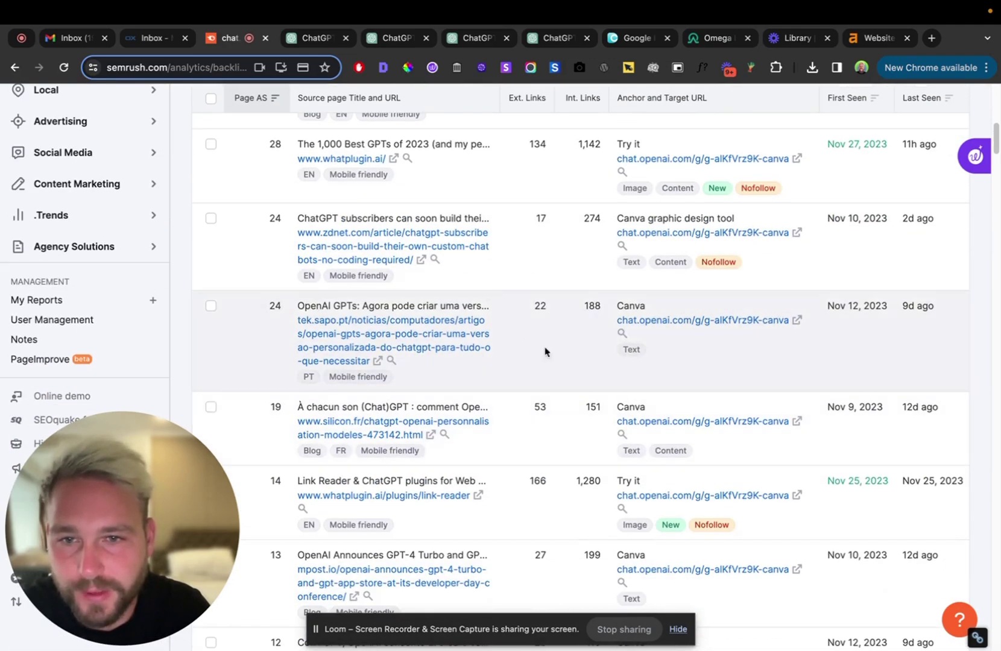
{"action": "scroll", "coordinate": [512, 338], "scroll_direction": "down", "scroll_amount": 6}
{"action": "scroll", "coordinate": [450, 359], "scroll_direction": "up", "scroll_amount": 15}
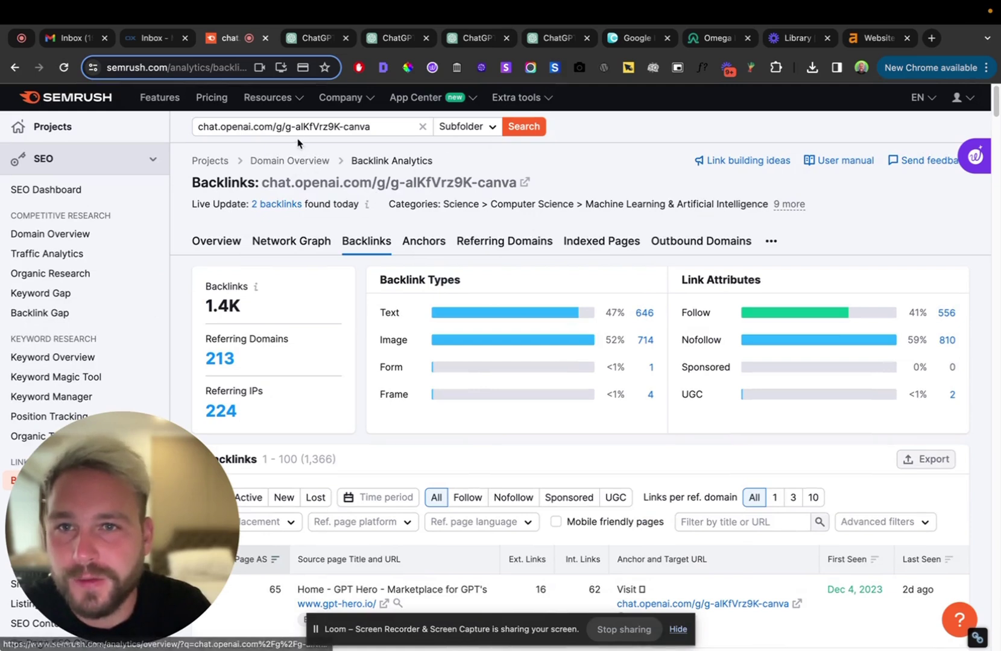
{"action": "left_click_drag", "start_coordinate": [286, 128], "coordinate": [395, 131]}
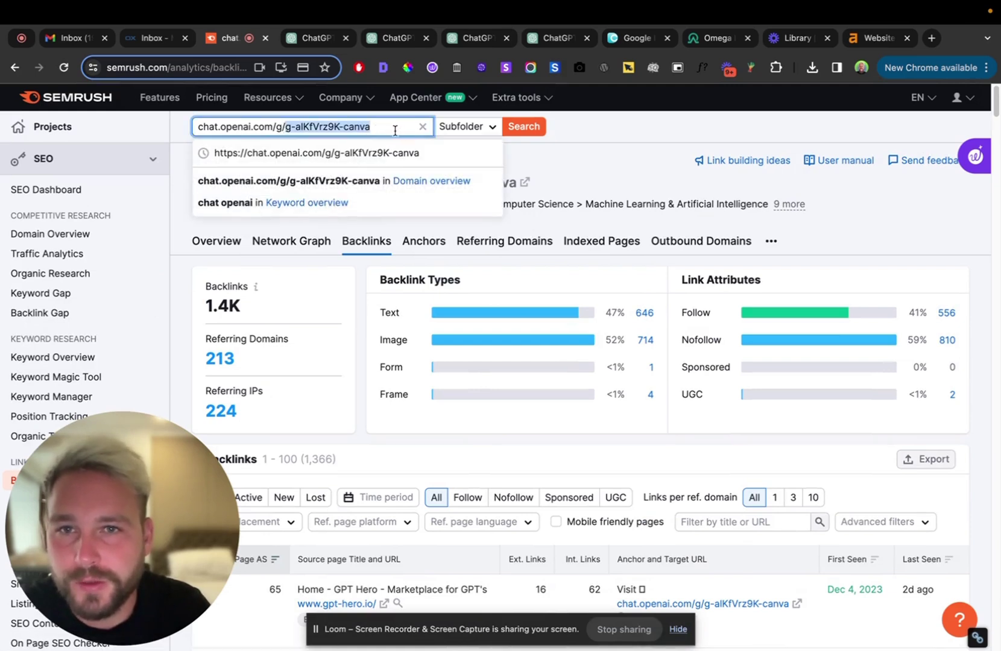
Step: Analyze the whole chat.openai.com/g/ folder instead of the single GPT in Domain Overview
{"action": "key", "text": "BackSpace"}
{"action": "left_click", "coordinate": [538, 130]}
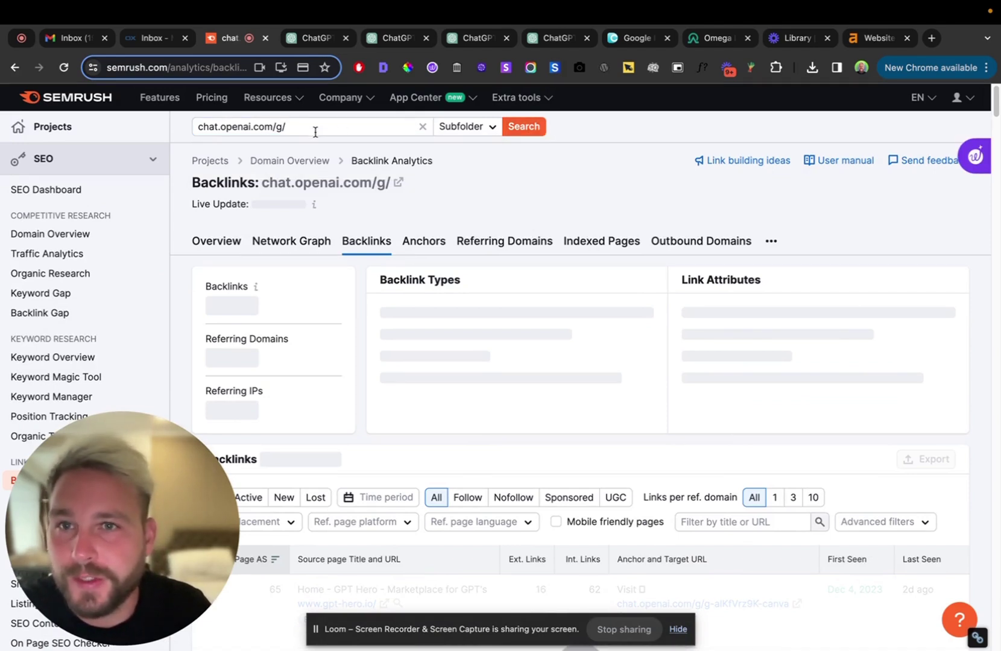
{"action": "left_click", "coordinate": [289, 160]}
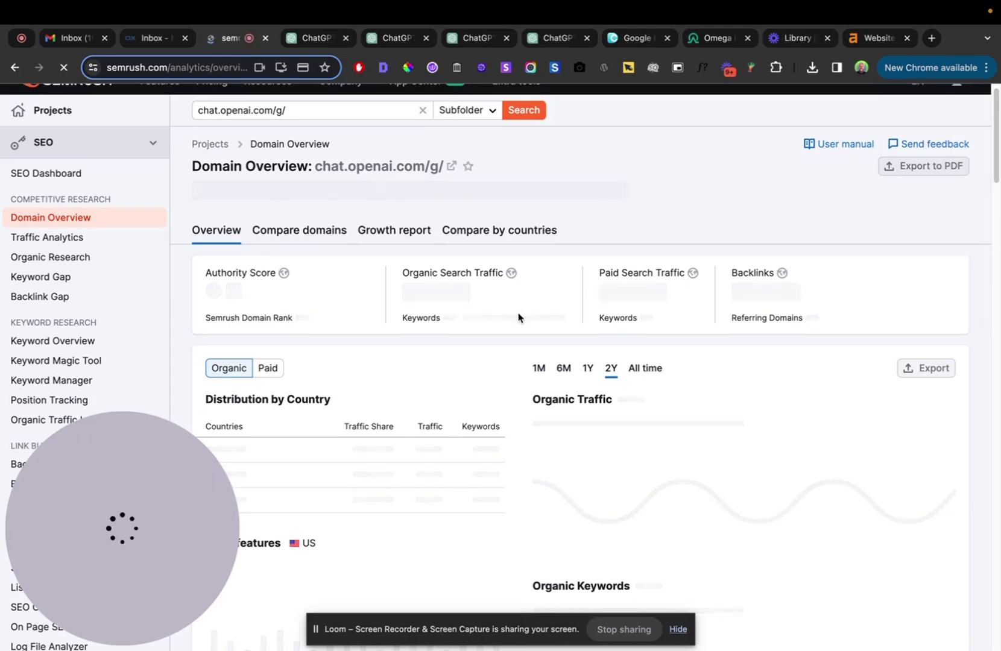
Step: Review the folder's 579.8K organic traffic and 3.5M backlinks, then go back to the Canva GPT tab
{"action": "scroll", "coordinate": [520, 316], "scroll_direction": "down", "scroll_amount": 4}
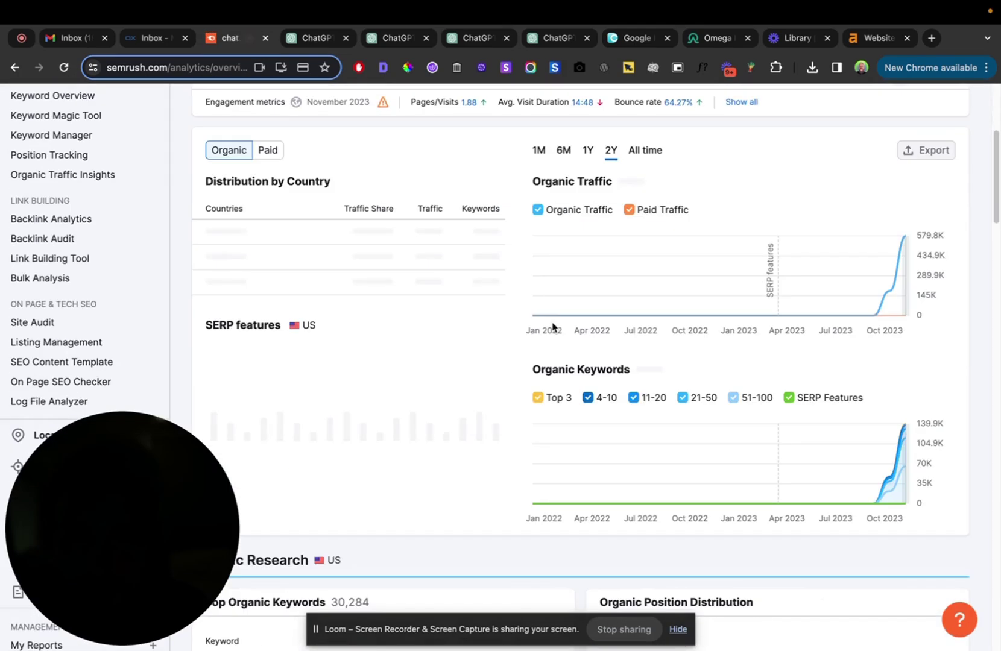
{"action": "scroll", "coordinate": [552, 326], "scroll_direction": "down", "scroll_amount": 9}
{"action": "scroll", "coordinate": [552, 324], "scroll_direction": "up", "scroll_amount": 3}
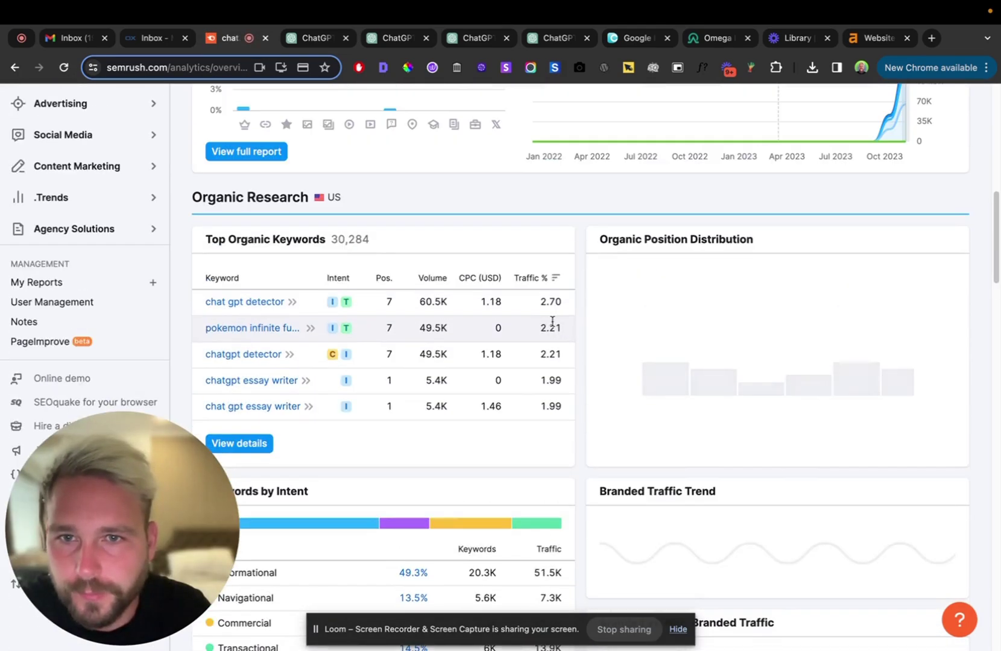
{"action": "scroll", "coordinate": [551, 321], "scroll_direction": "down", "scroll_amount": 1}
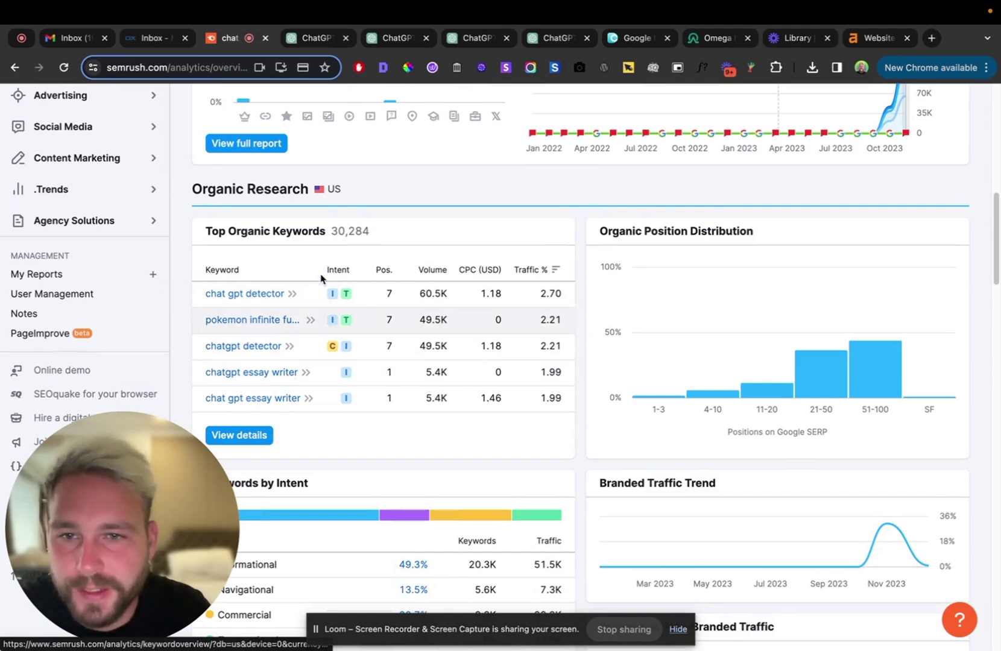
{"action": "scroll", "coordinate": [330, 332], "scroll_direction": "down", "scroll_amount": 1}
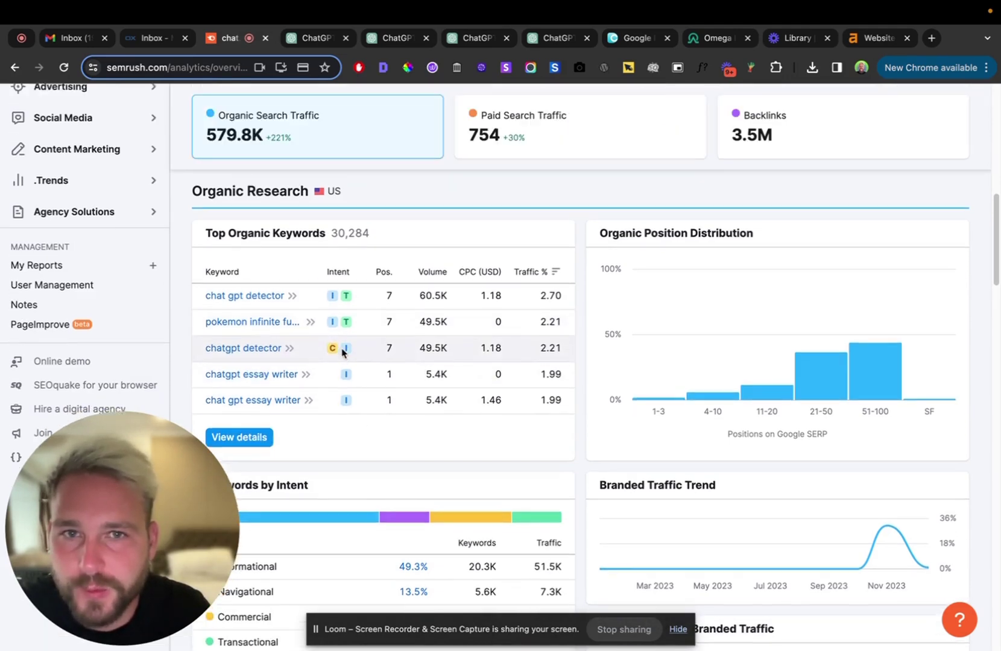
{"action": "scroll", "coordinate": [325, 362], "scroll_direction": "up", "scroll_amount": 3}
{"action": "scroll", "coordinate": [366, 410], "scroll_direction": "up", "scroll_amount": 3}
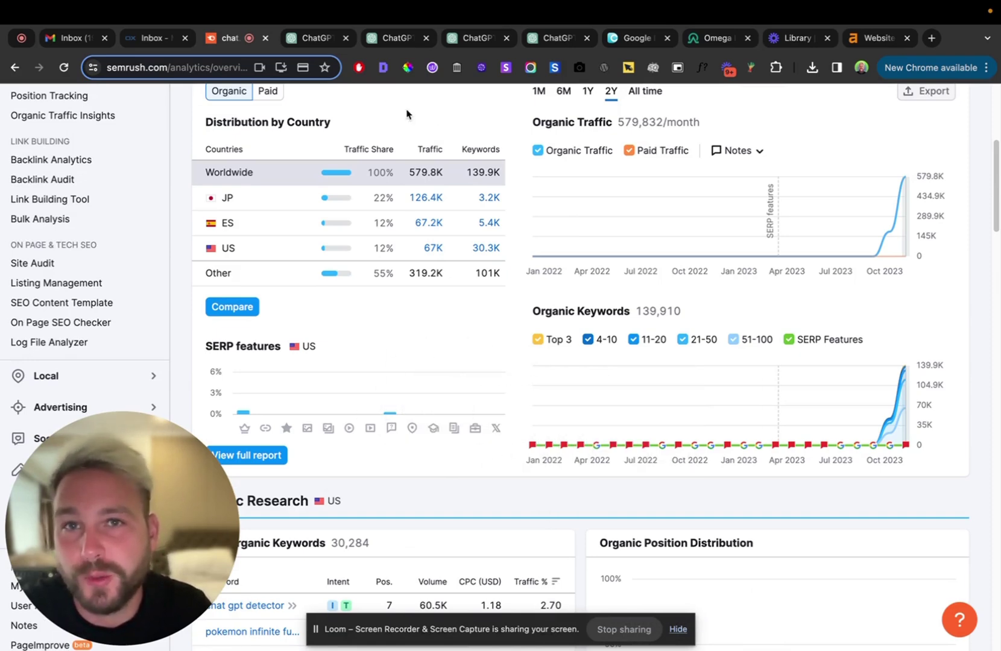
{"action": "left_click", "coordinate": [395, 38]}
Step: Switch to the Brick Box Generator GPT page and select its full URL in the address bar
{"action": "left_click", "coordinate": [491, 42]}
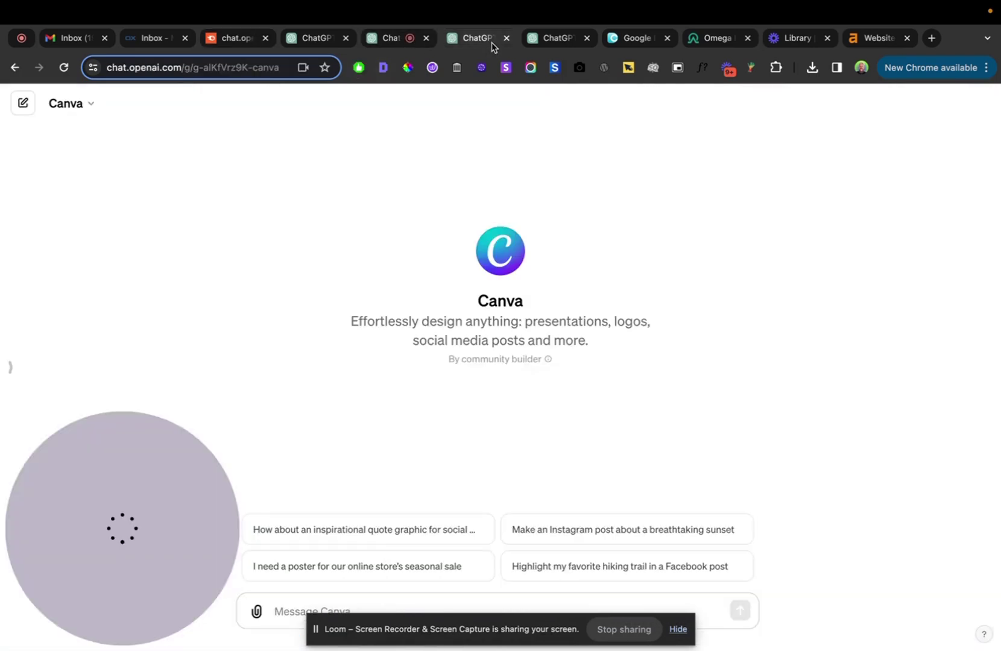
{"action": "left_click", "coordinate": [556, 38]}
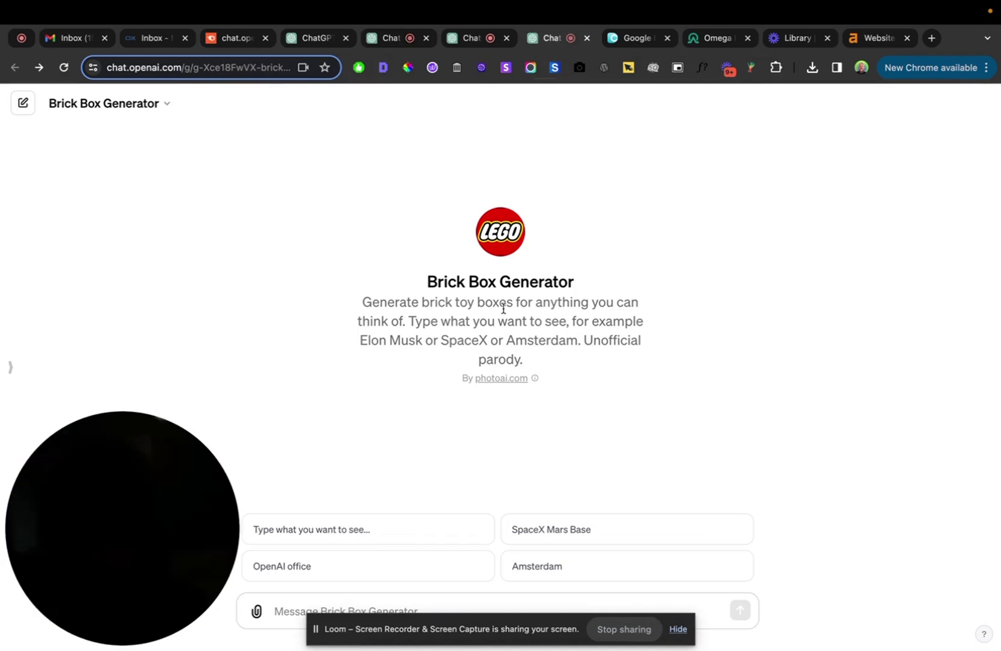
{"action": "left_click", "coordinate": [244, 65]}
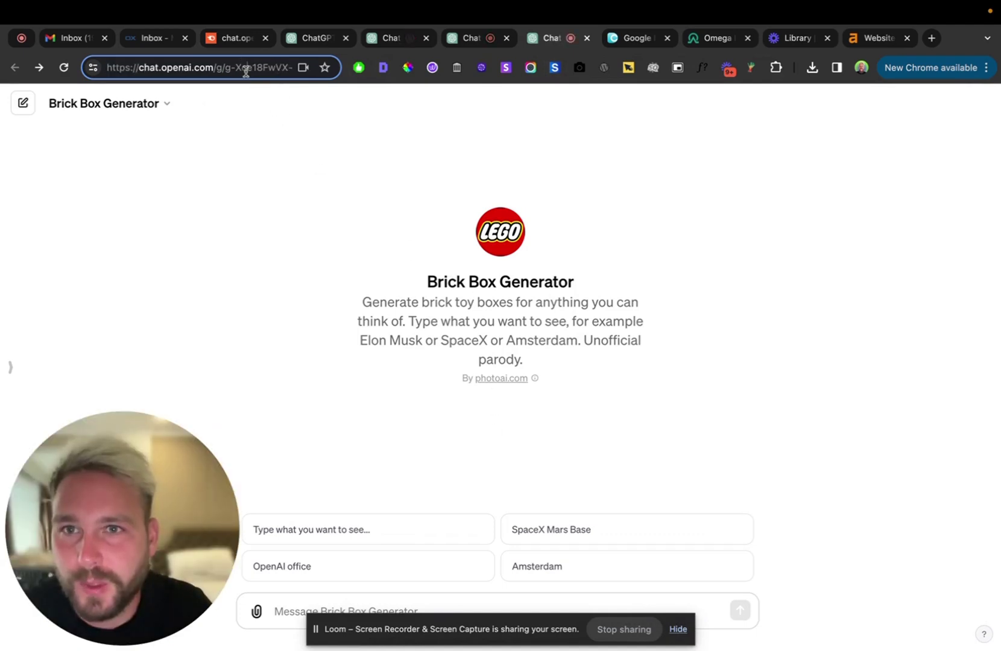
{"action": "triple_click", "coordinate": [246, 70]}
{"action": "key", "text": "ctrl+c"}
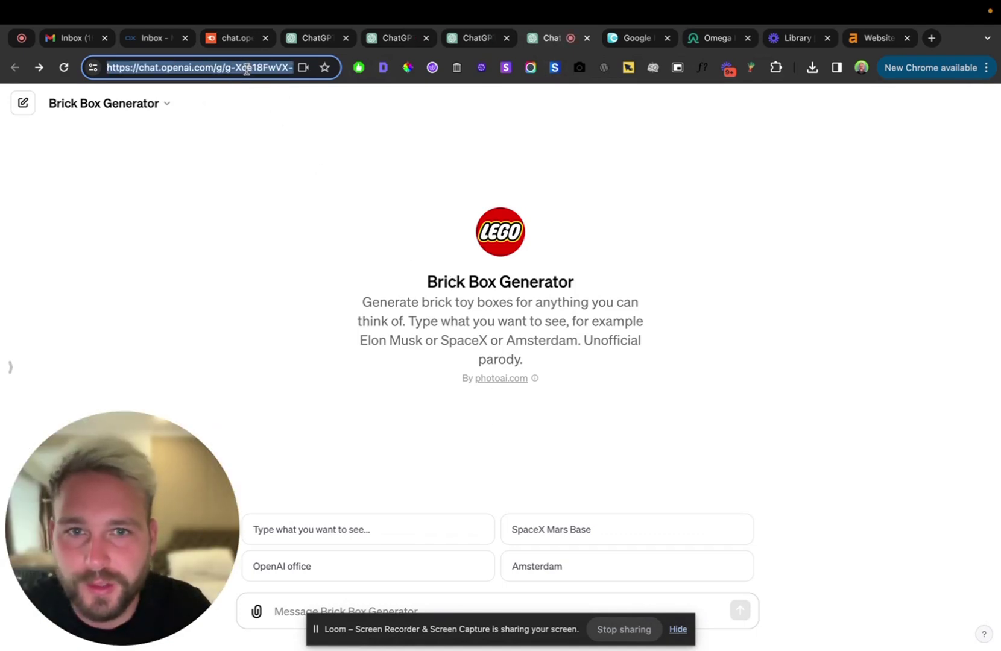
Step: Run a Semrush analysis on the pasted Brick Box Generator GPT page URL
{"action": "left_click", "coordinate": [232, 33]}
{"action": "scroll", "coordinate": [369, 185], "scroll_direction": "up", "scroll_amount": 5}
{"action": "left_click", "coordinate": [339, 127]}
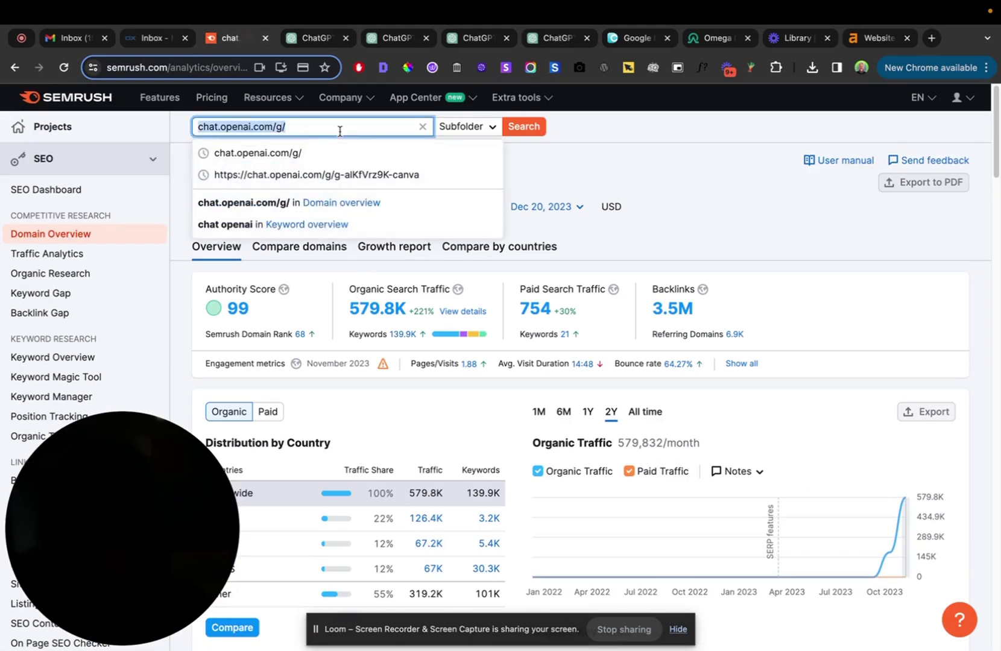
{"action": "key", "text": "ctrl+v"}
{"action": "left_click", "coordinate": [541, 127]}
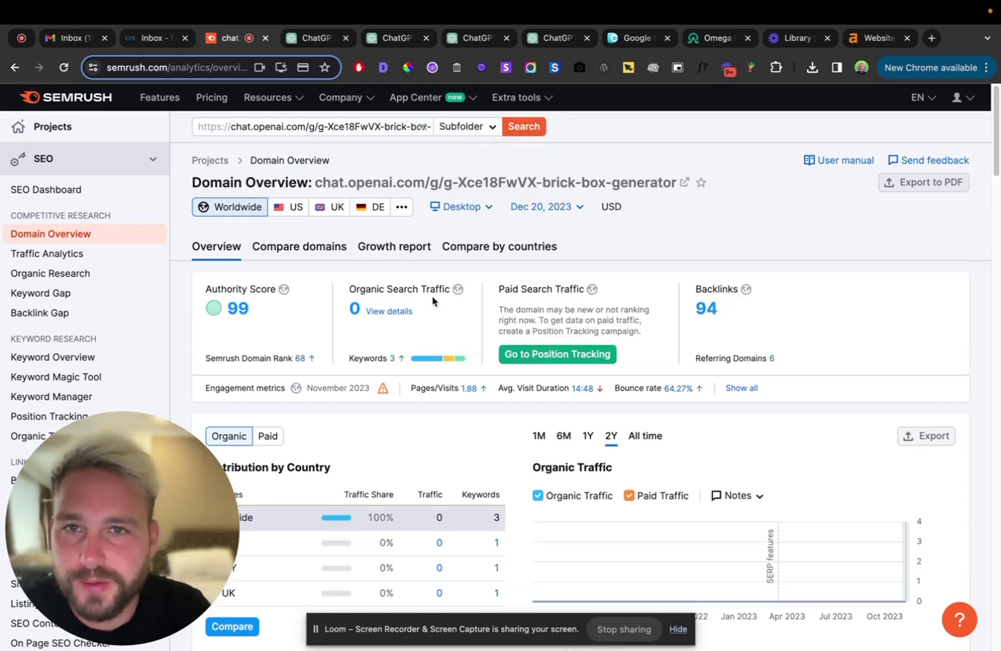
Step: Open the full backlink report showing 94 backlinks from 6 referring domains
{"action": "scroll", "coordinate": [432, 302], "scroll_direction": "down", "scroll_amount": 15}
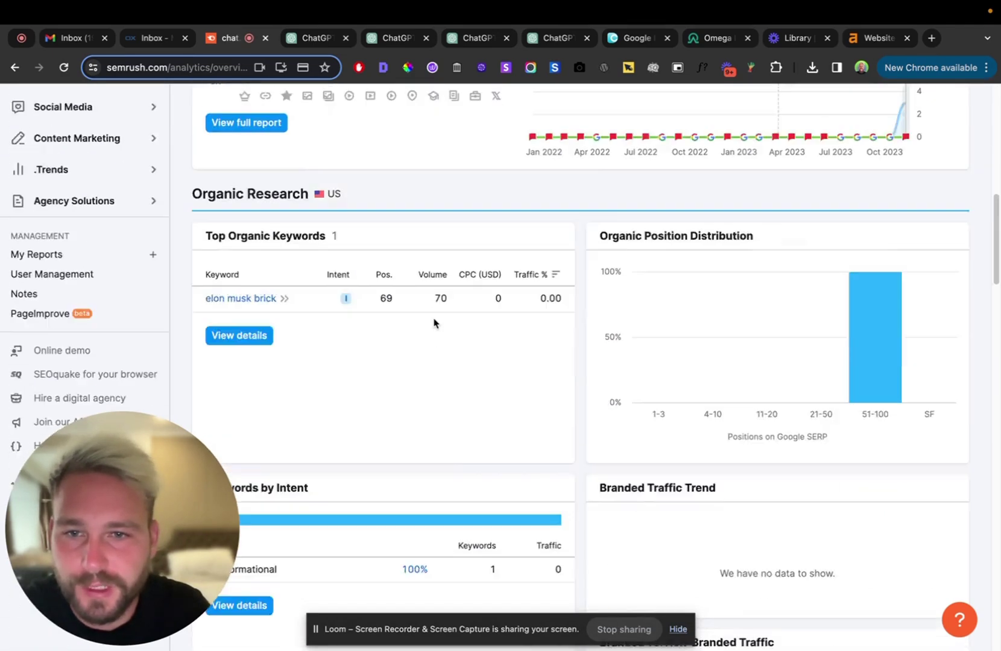
{"action": "scroll", "coordinate": [433, 323], "scroll_direction": "down", "scroll_amount": 10}
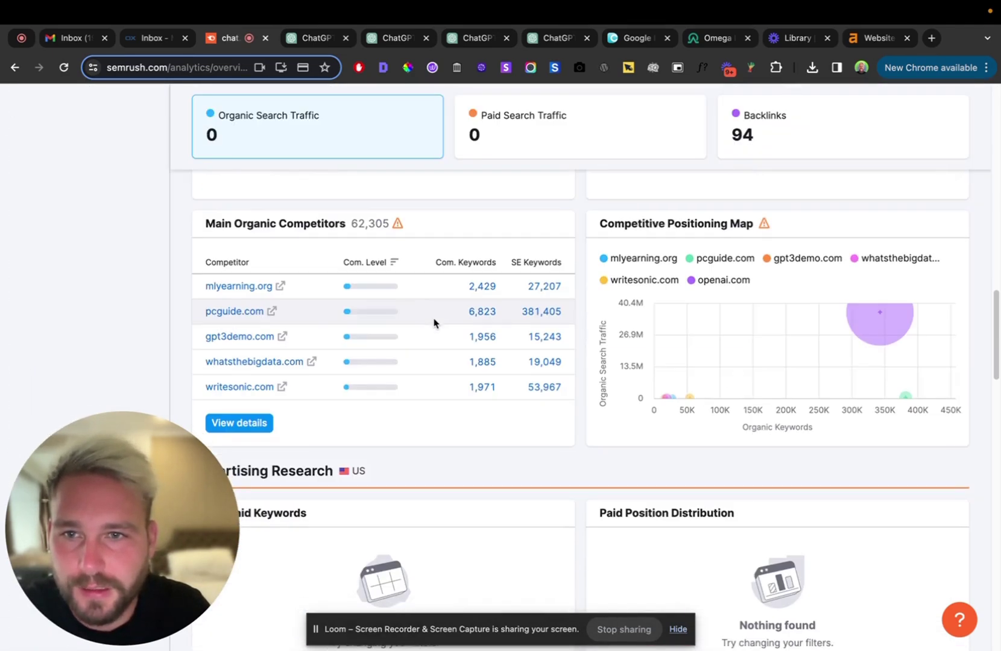
{"action": "scroll", "coordinate": [434, 323], "scroll_direction": "down", "scroll_amount": 15}
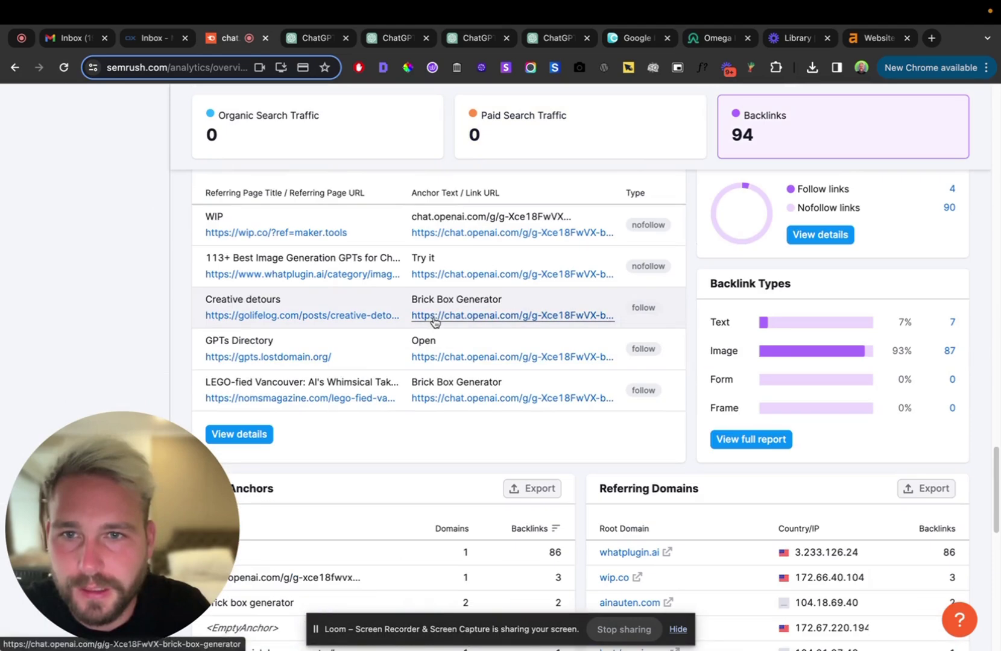
{"action": "left_click", "coordinate": [249, 437]}
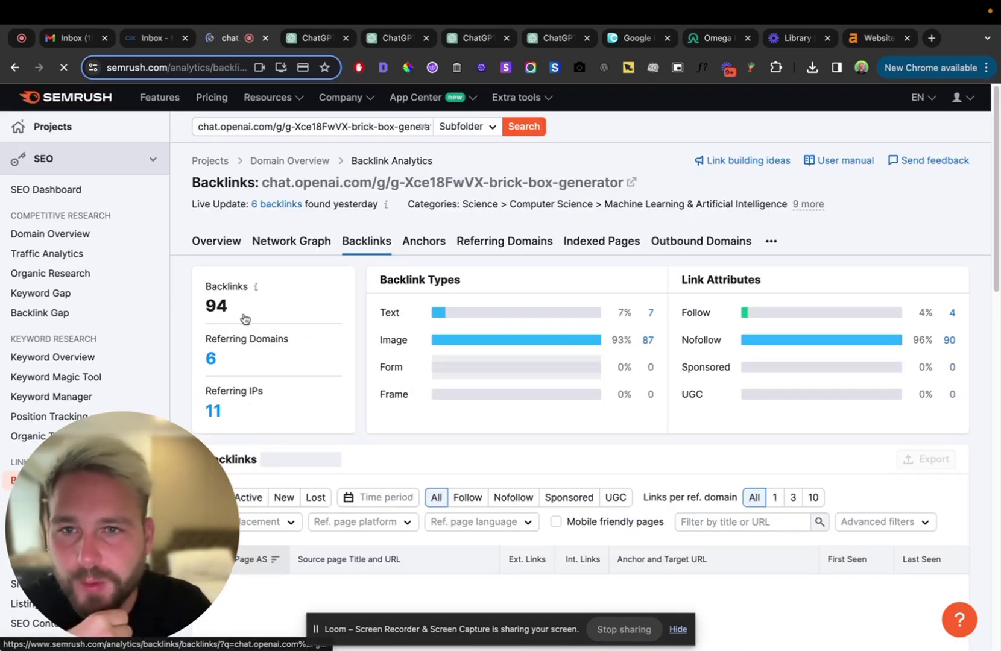
Step: Select the searched GPT URL in Semrush and compare it against the Canva GPT and GPT editor tabs
{"action": "scroll", "coordinate": [552, 441], "scroll_direction": "down", "scroll_amount": 7}
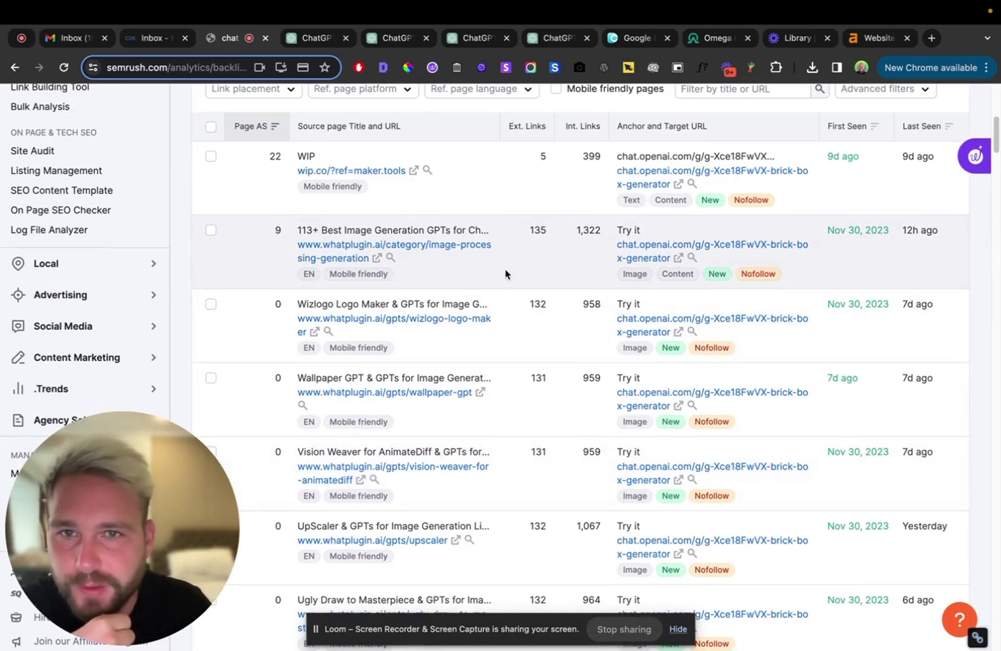
{"action": "scroll", "coordinate": [464, 371], "scroll_direction": "up", "scroll_amount": 7}
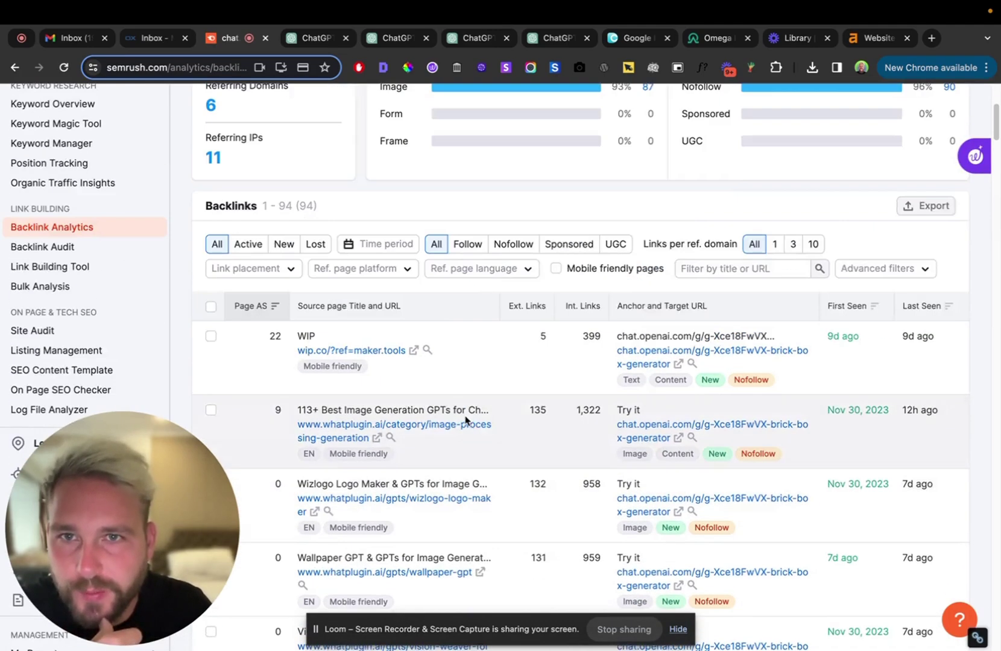
{"action": "left_click_drag", "start_coordinate": [356, 126], "coordinate": [416, 134]}
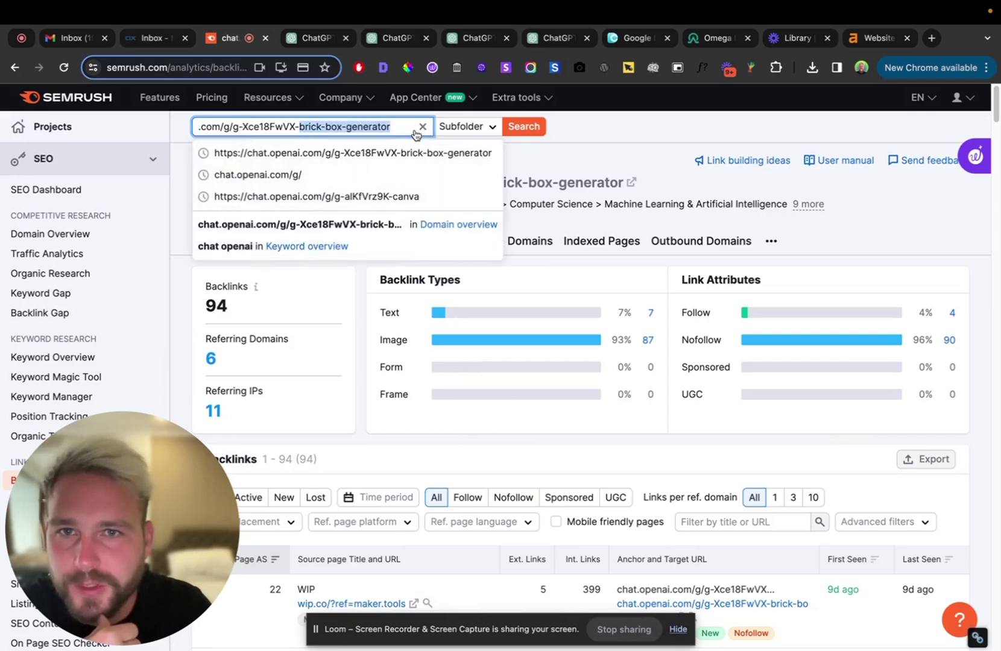
{"action": "left_click_drag", "start_coordinate": [335, 125], "coordinate": [195, 126]}
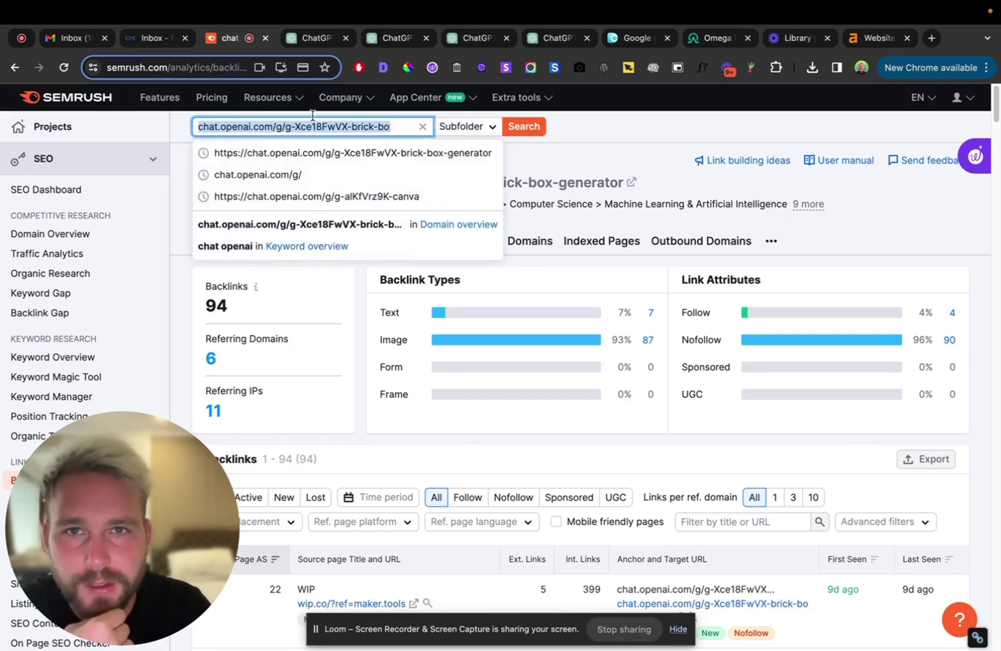
{"action": "left_click", "coordinate": [467, 40]}
{"action": "left_click", "coordinate": [390, 38]}
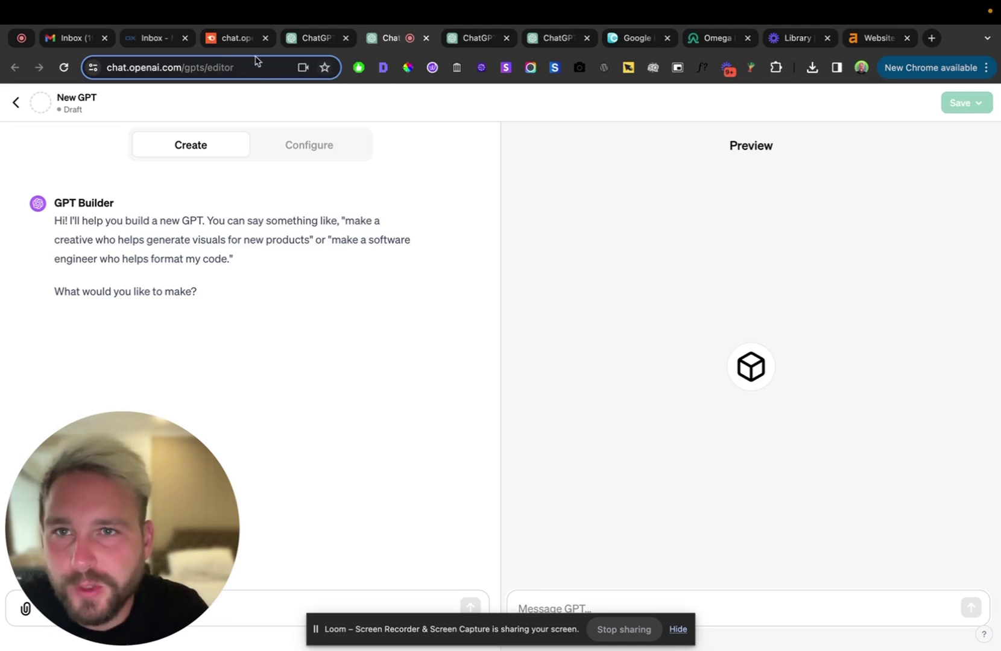
{"action": "left_click", "coordinate": [238, 38]}
Step: Trim the search URL to chat.openai.com/g/ and rerun the backlink analysis
{"action": "left_click_drag", "start_coordinate": [398, 127], "coordinate": [280, 127]}
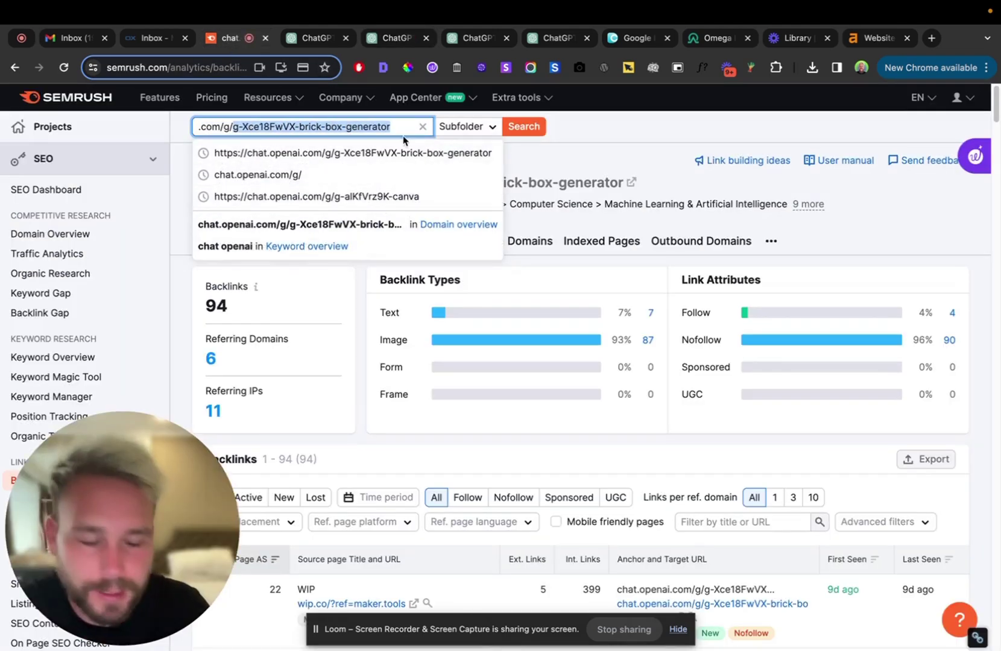
{"action": "key", "text": "BackSpace"}
{"action": "left_click", "coordinate": [524, 127]}
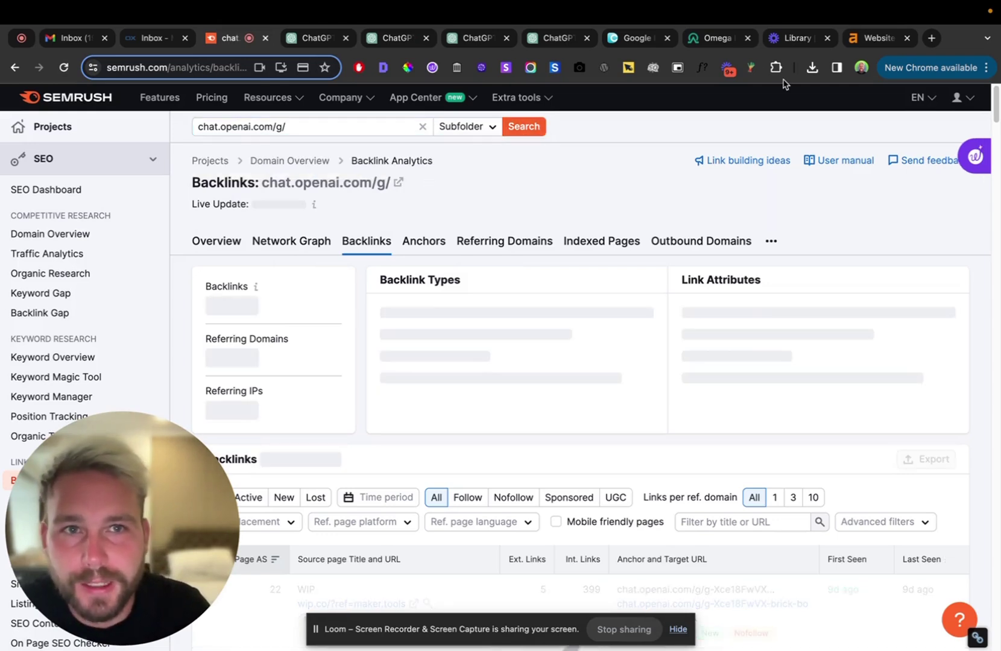
Step: Review DupliChecker's index results, two of three GPT URLs indexed, then go to My GPTs
{"action": "left_click", "coordinate": [706, 39]}
{"action": "left_click", "coordinate": [639, 39]}
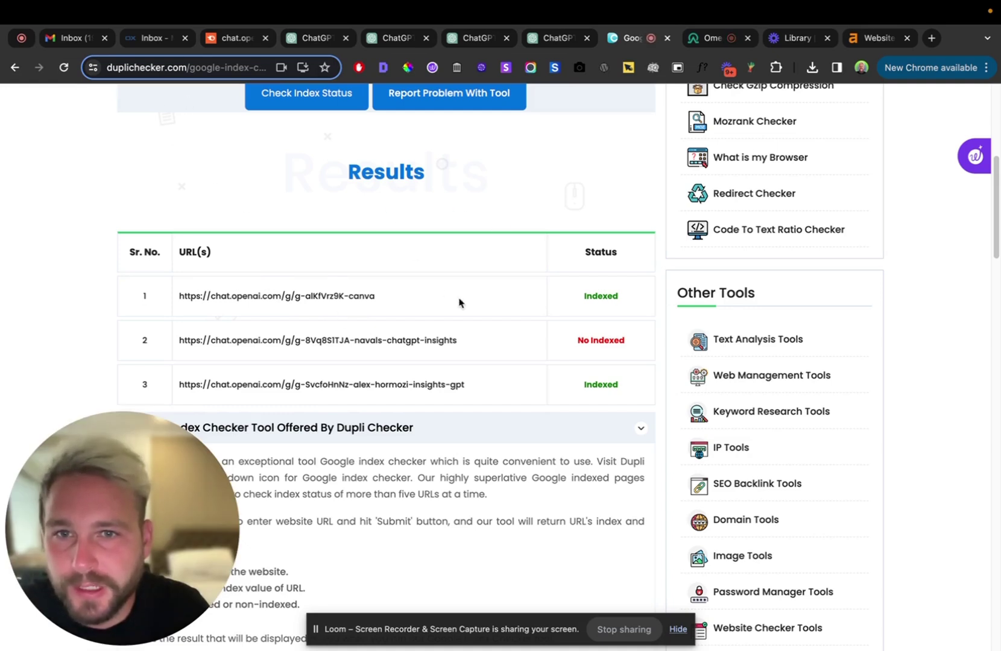
{"action": "left_click_drag", "start_coordinate": [461, 349], "coordinate": [275, 295]}
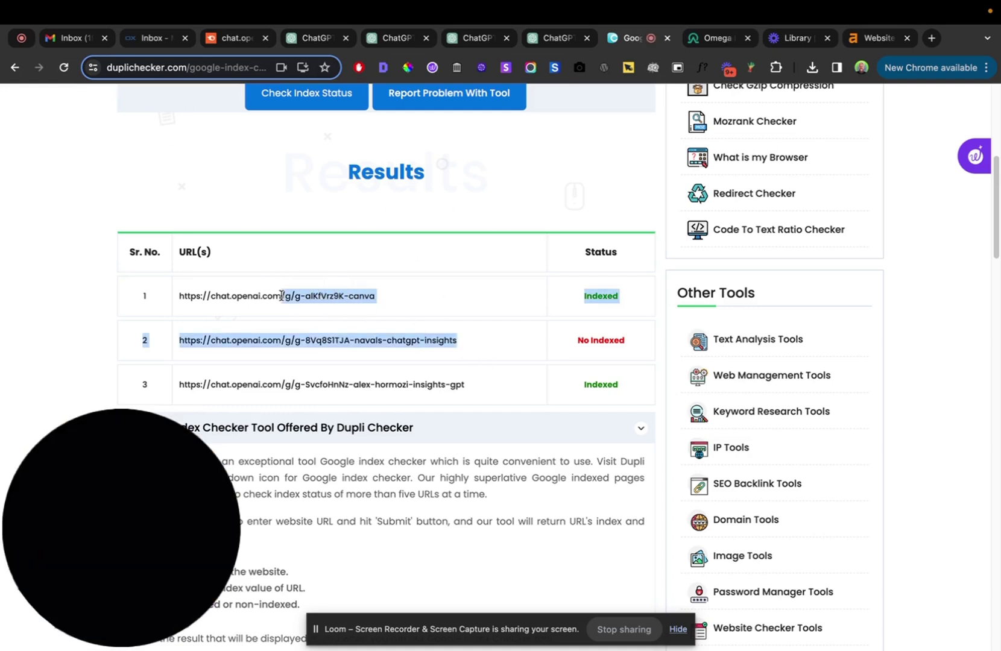
{"action": "left_click", "coordinate": [392, 40]}
{"action": "key", "text": "ctrl+shift+Tab"}
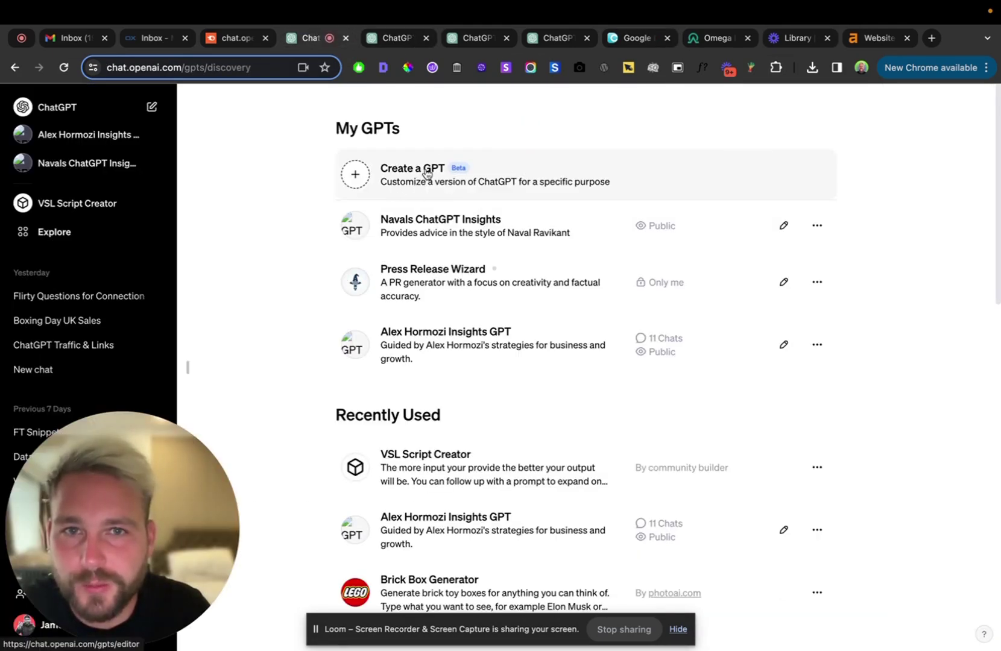
Step: Go to the Brick Box Generator GPT page and highlight its title and description
{"action": "left_click", "coordinate": [388, 40]}
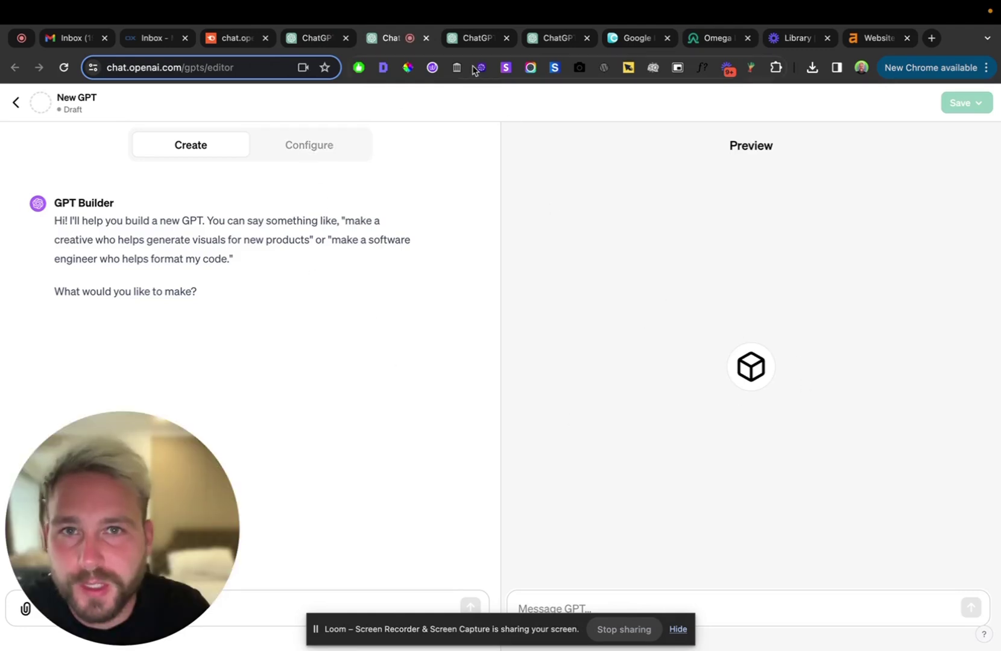
{"action": "left_click", "coordinate": [473, 40]}
{"action": "left_click", "coordinate": [545, 39]}
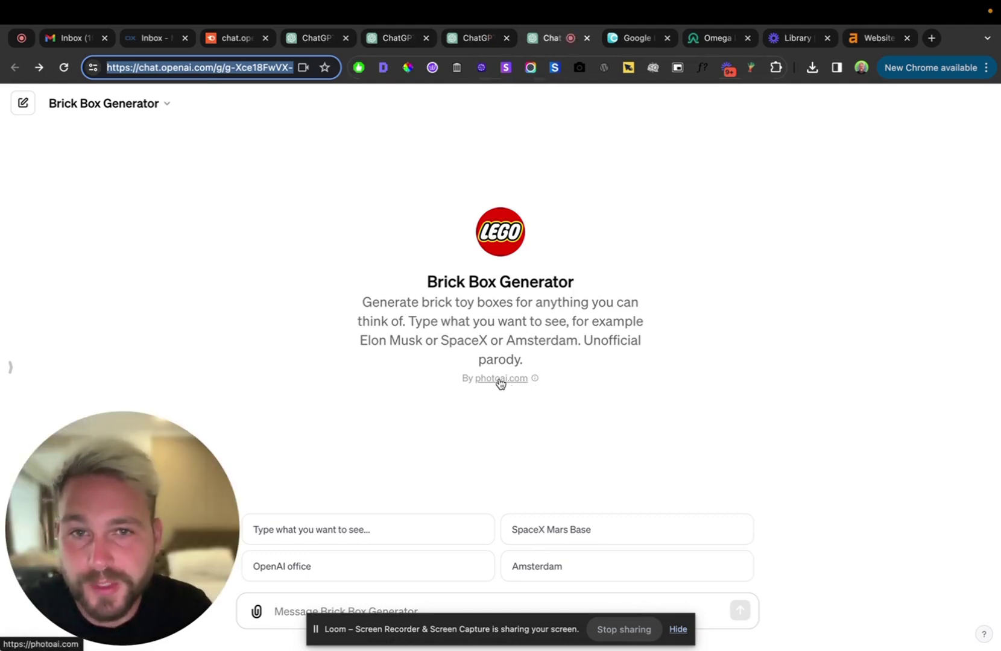
{"action": "left_click_drag", "start_coordinate": [427, 279], "coordinate": [350, 304]}
{"action": "left_click", "coordinate": [510, 300]}
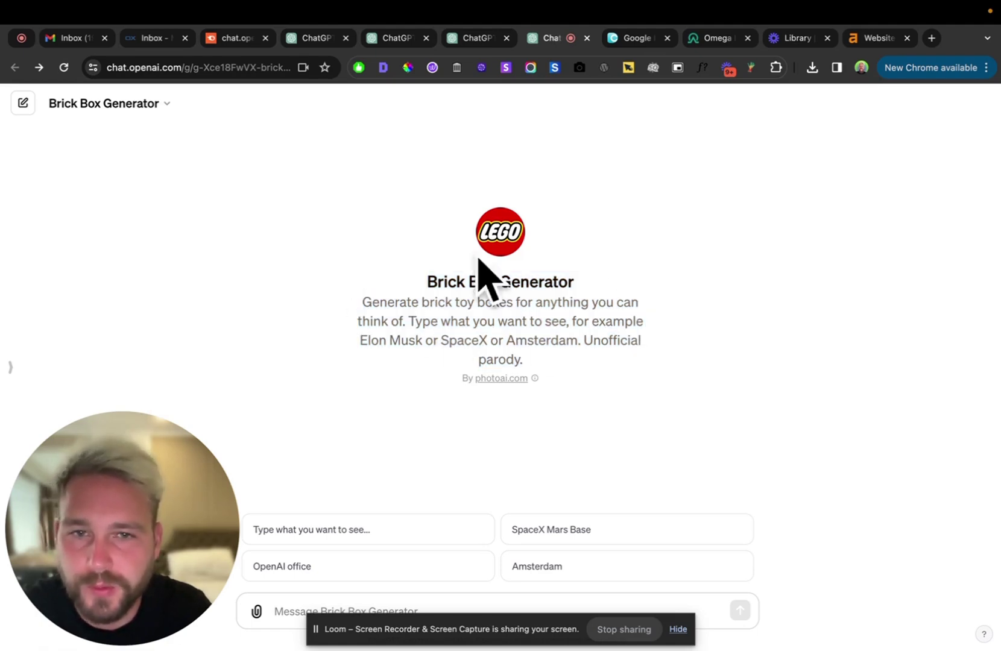